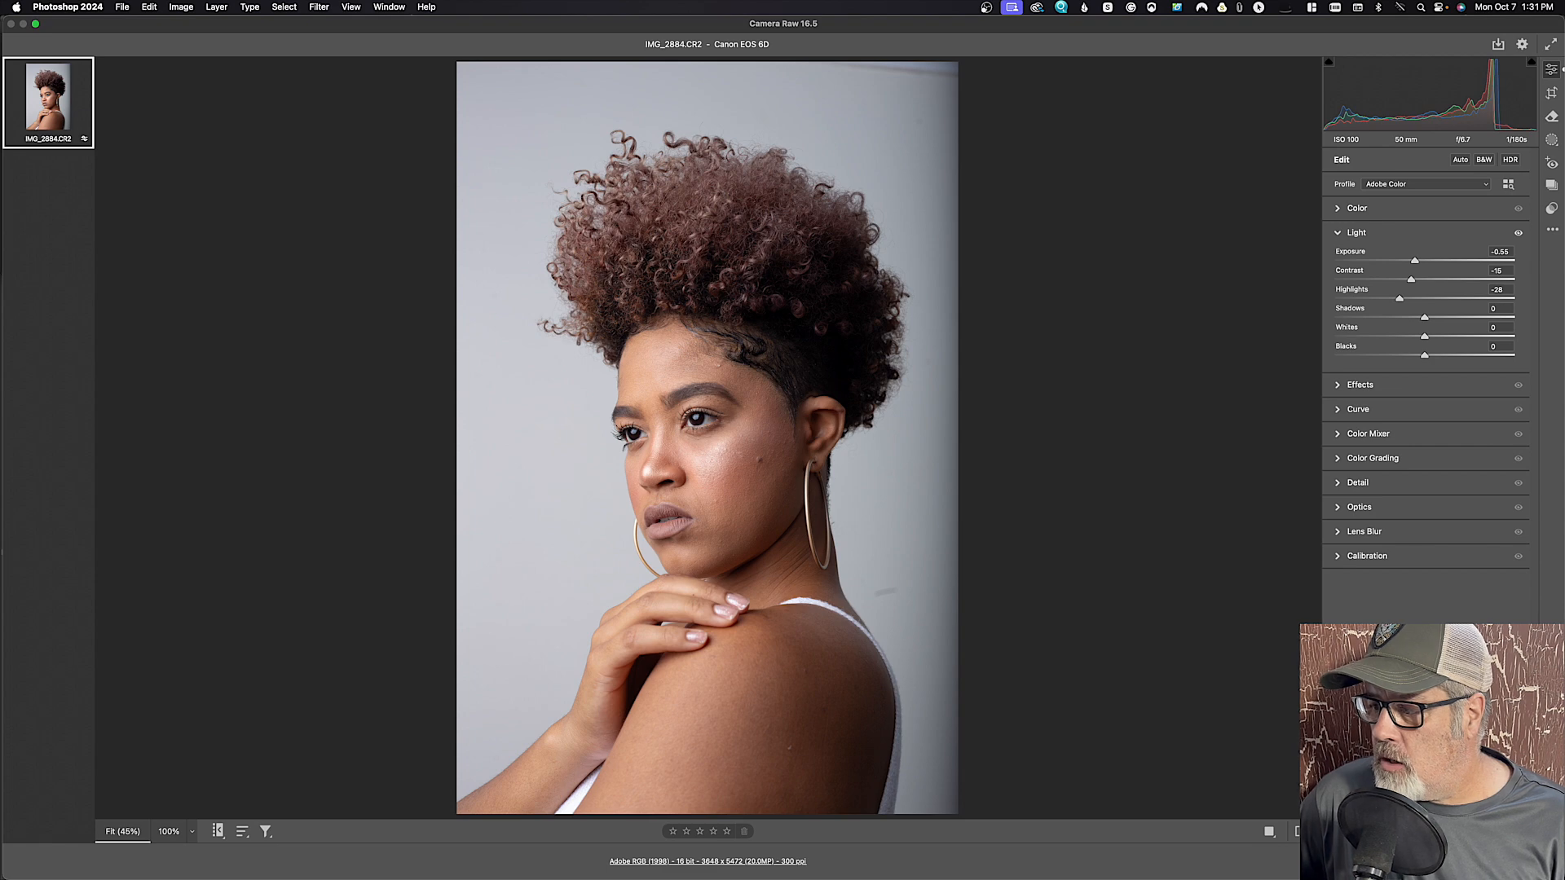
# Open the portrait IMG_2884.CR2 from Camera Raw as an editable Photoshop document and fit it on screen.
pyautogui.press('Return')
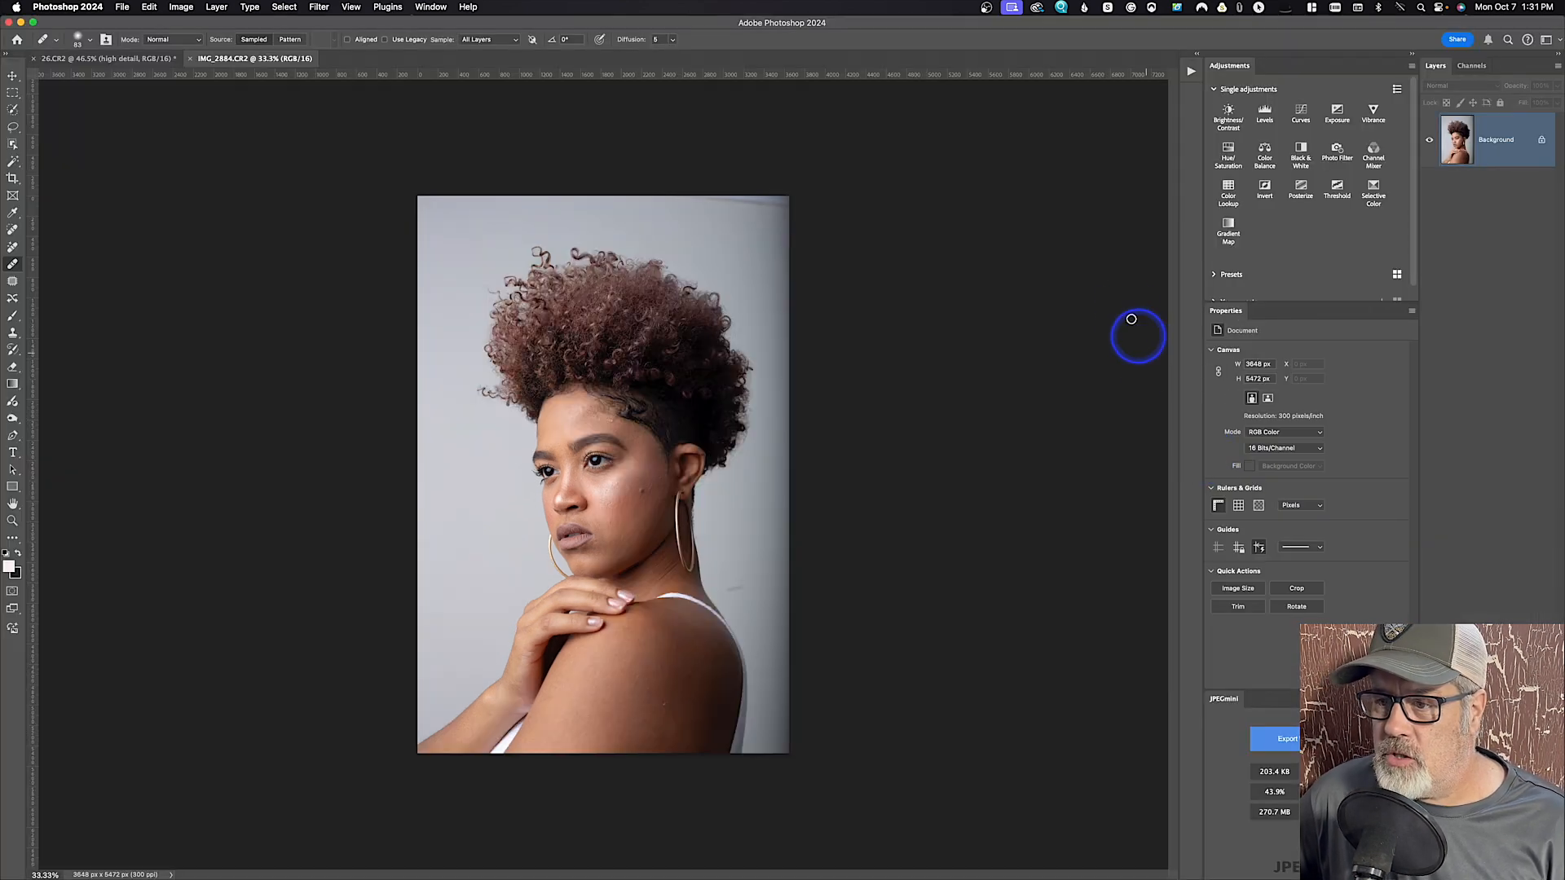
pyautogui.press('super+0')
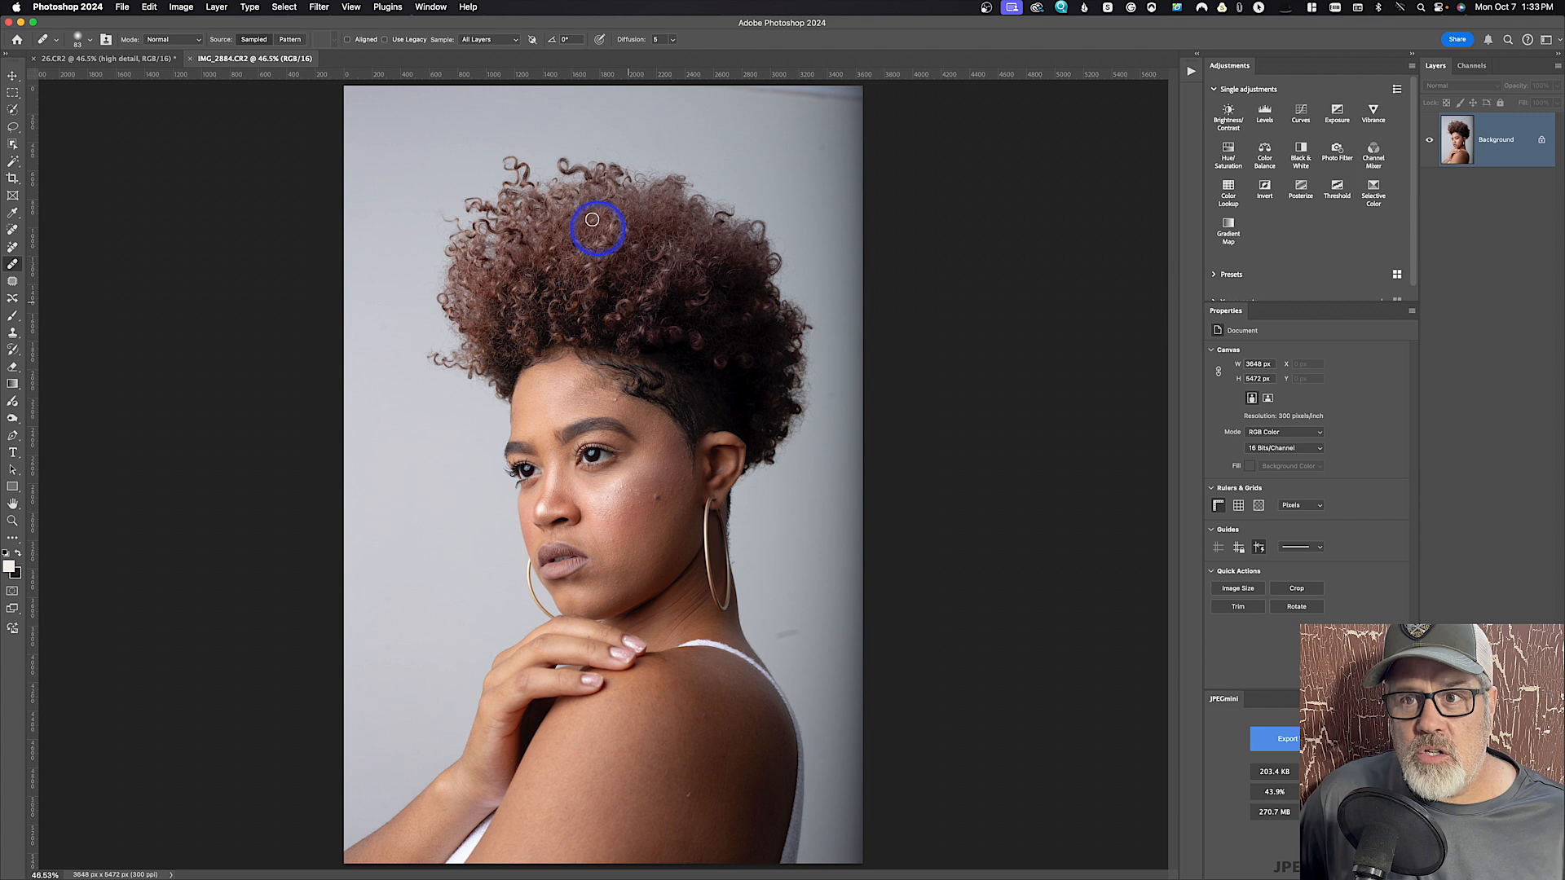
# Create a Select and Mask selection of the woman with Select Subject and improve it with Refine Hair.
pyautogui.click(285, 8)
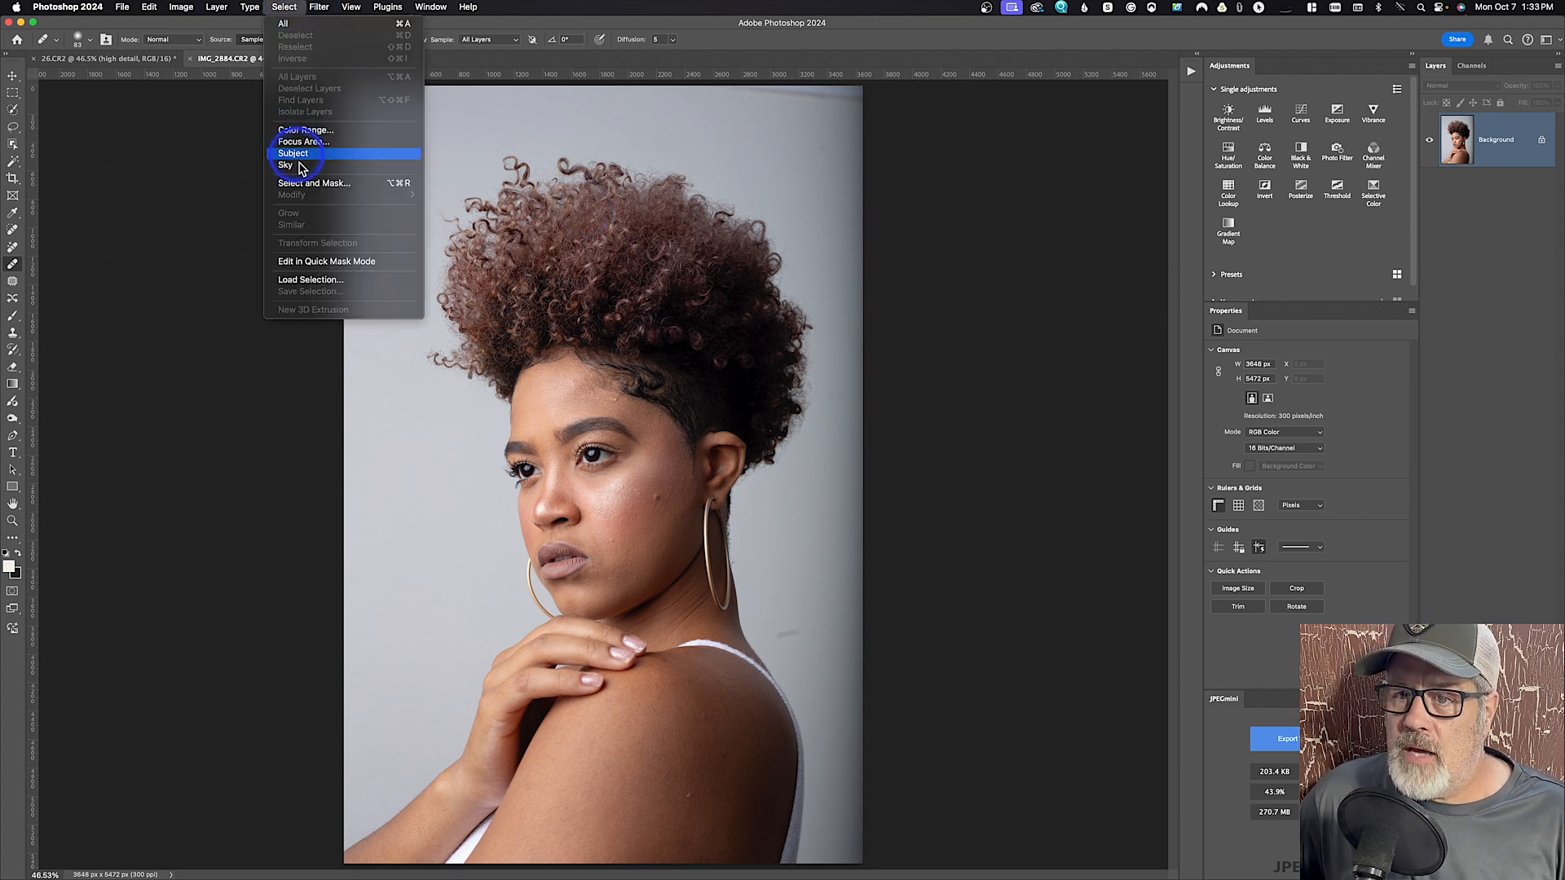
pyautogui.click(312, 184)
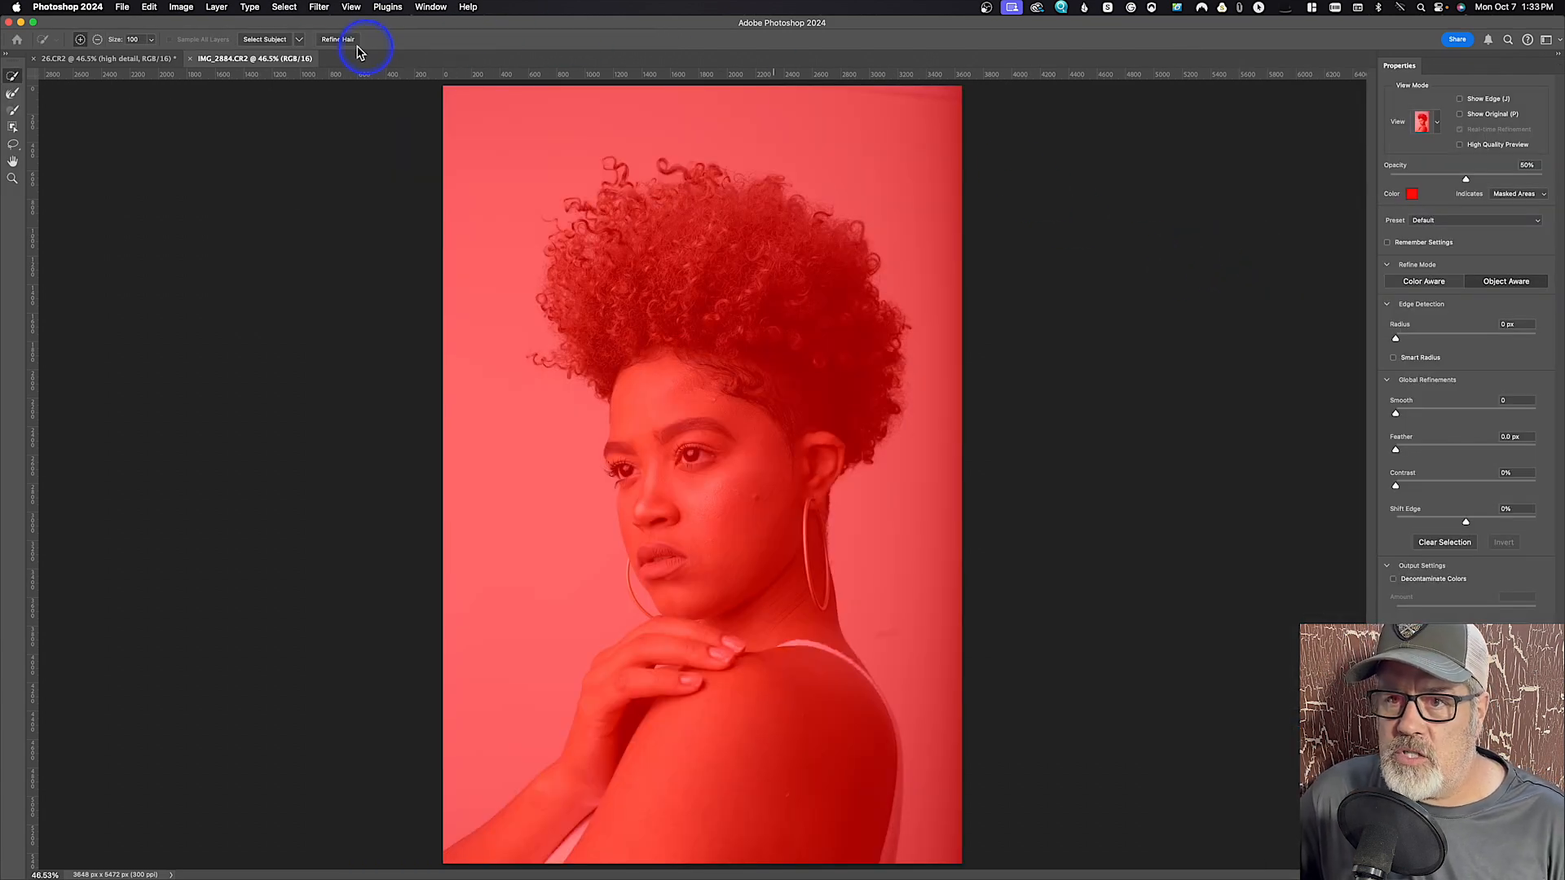
pyautogui.click(259, 39)
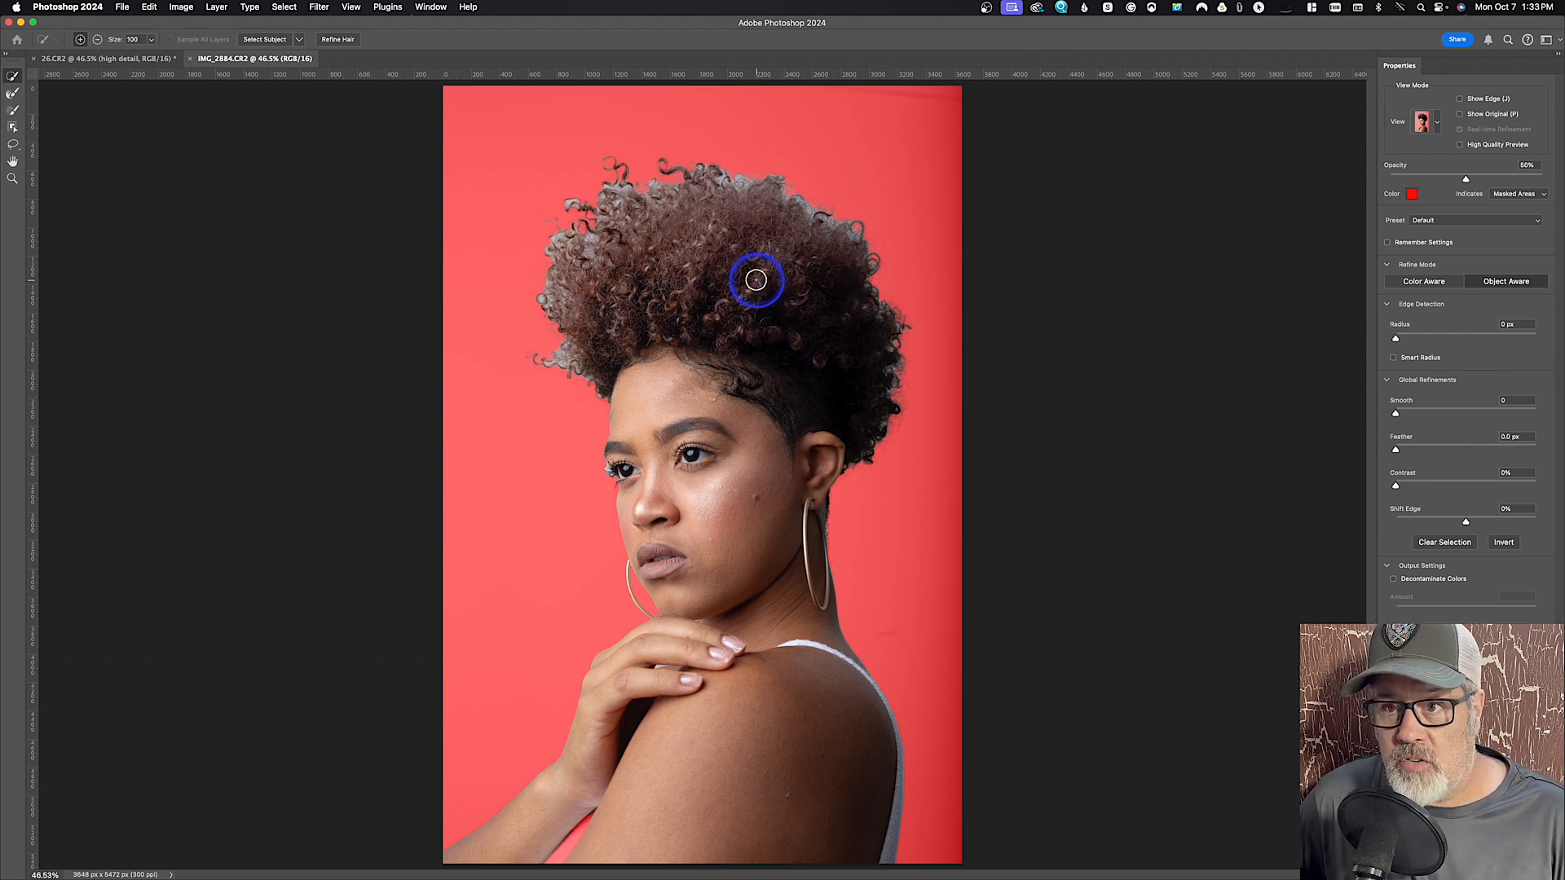
pyautogui.click(339, 40)
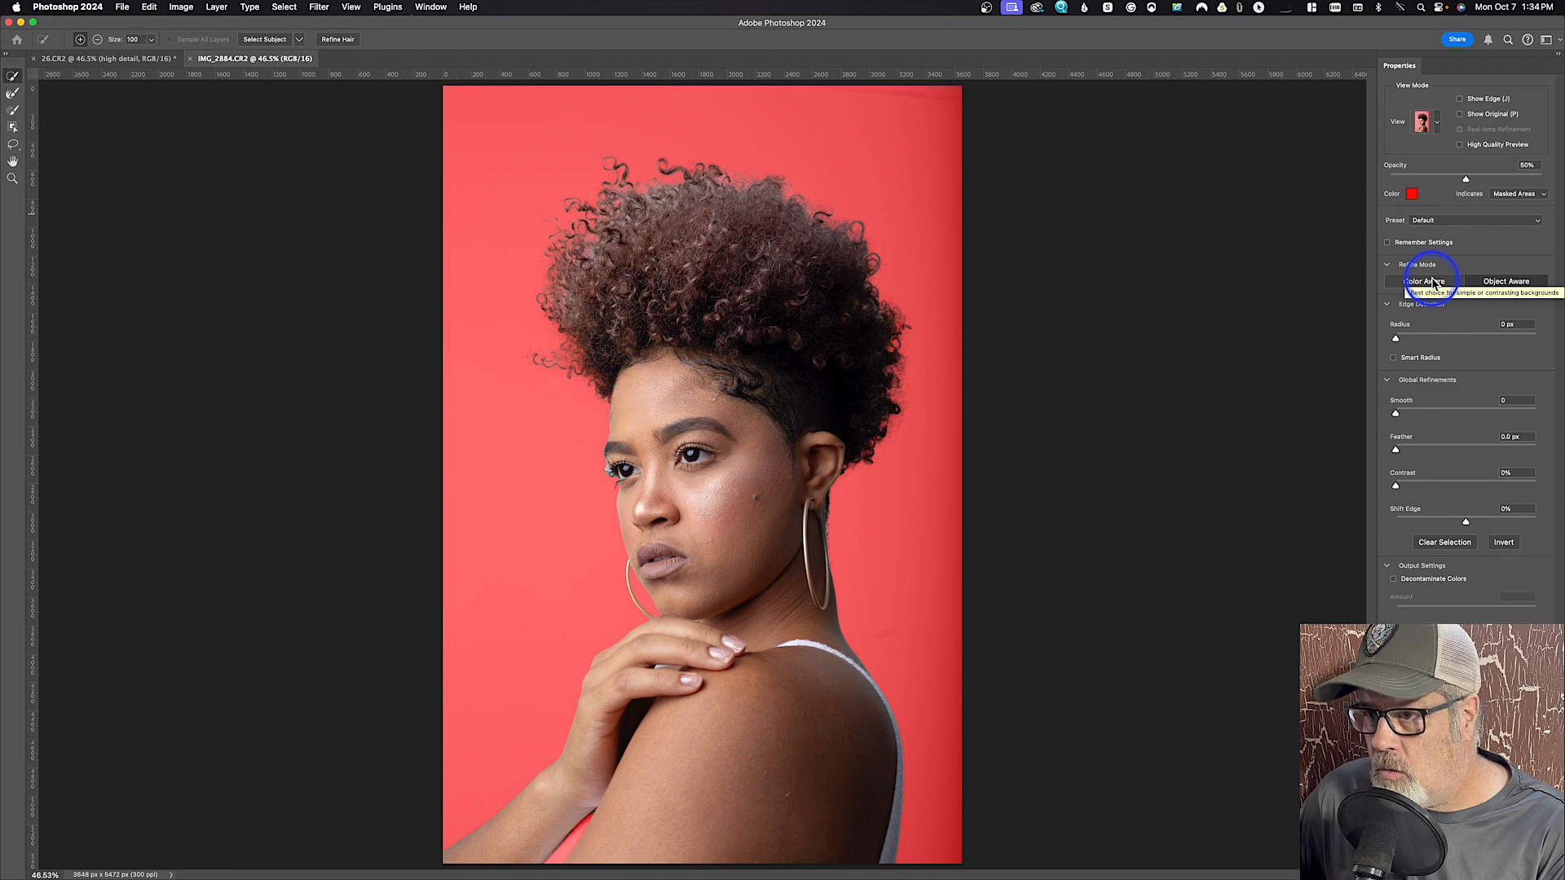
# Switch the mask's refine mode to Color Aware and reapply Refine Hair to the curly hair.
pyautogui.press('super+plus')
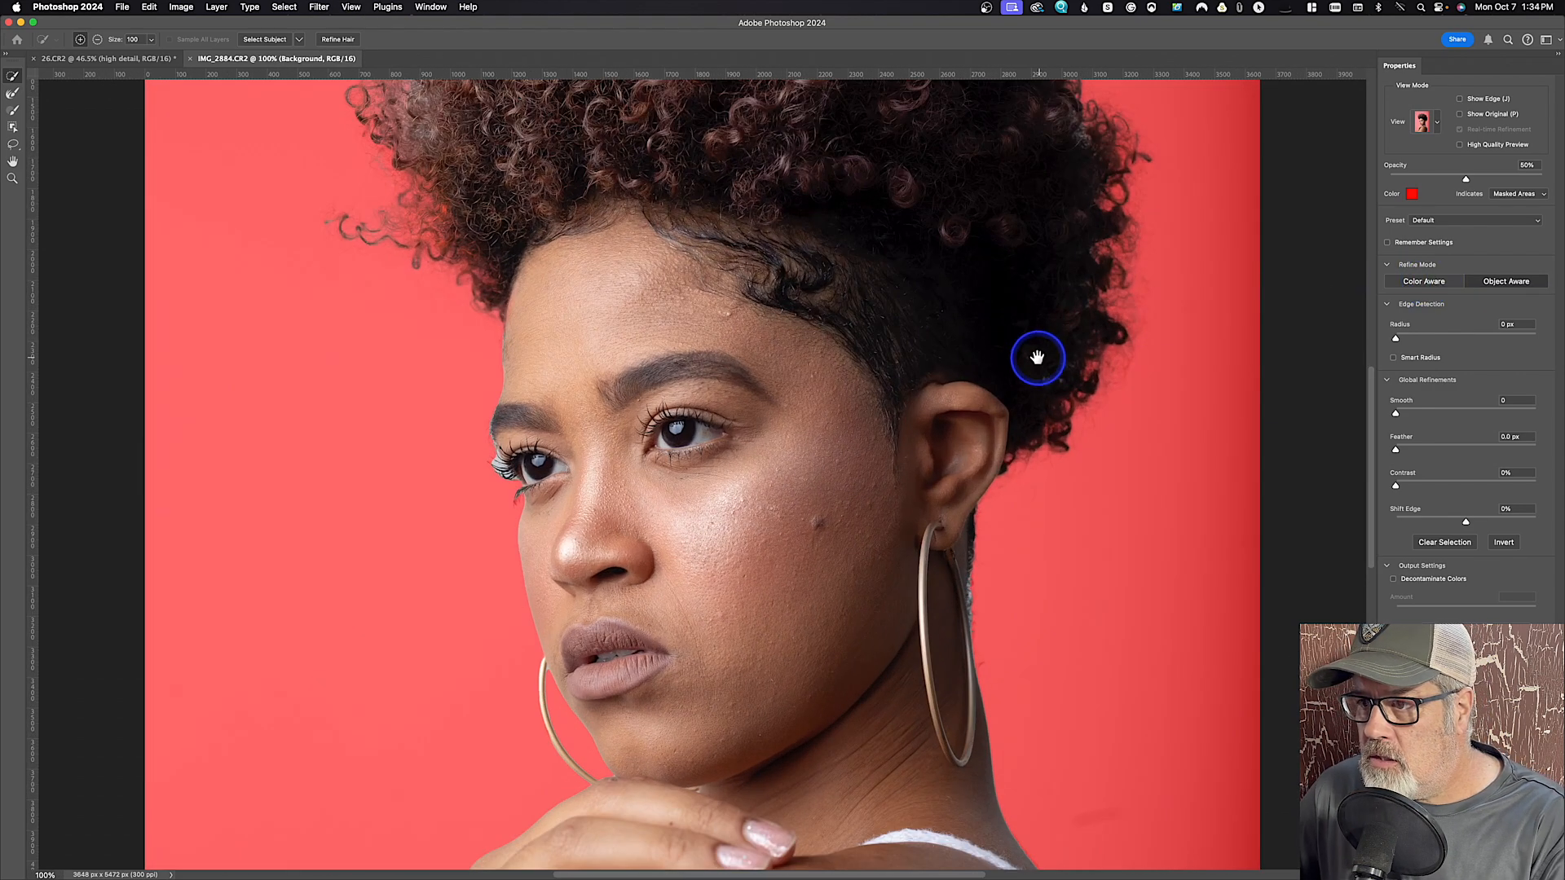
pyautogui.press('super+plus')
pyautogui.moveTo(950, 639); pyautogui.dragTo(940, 718)
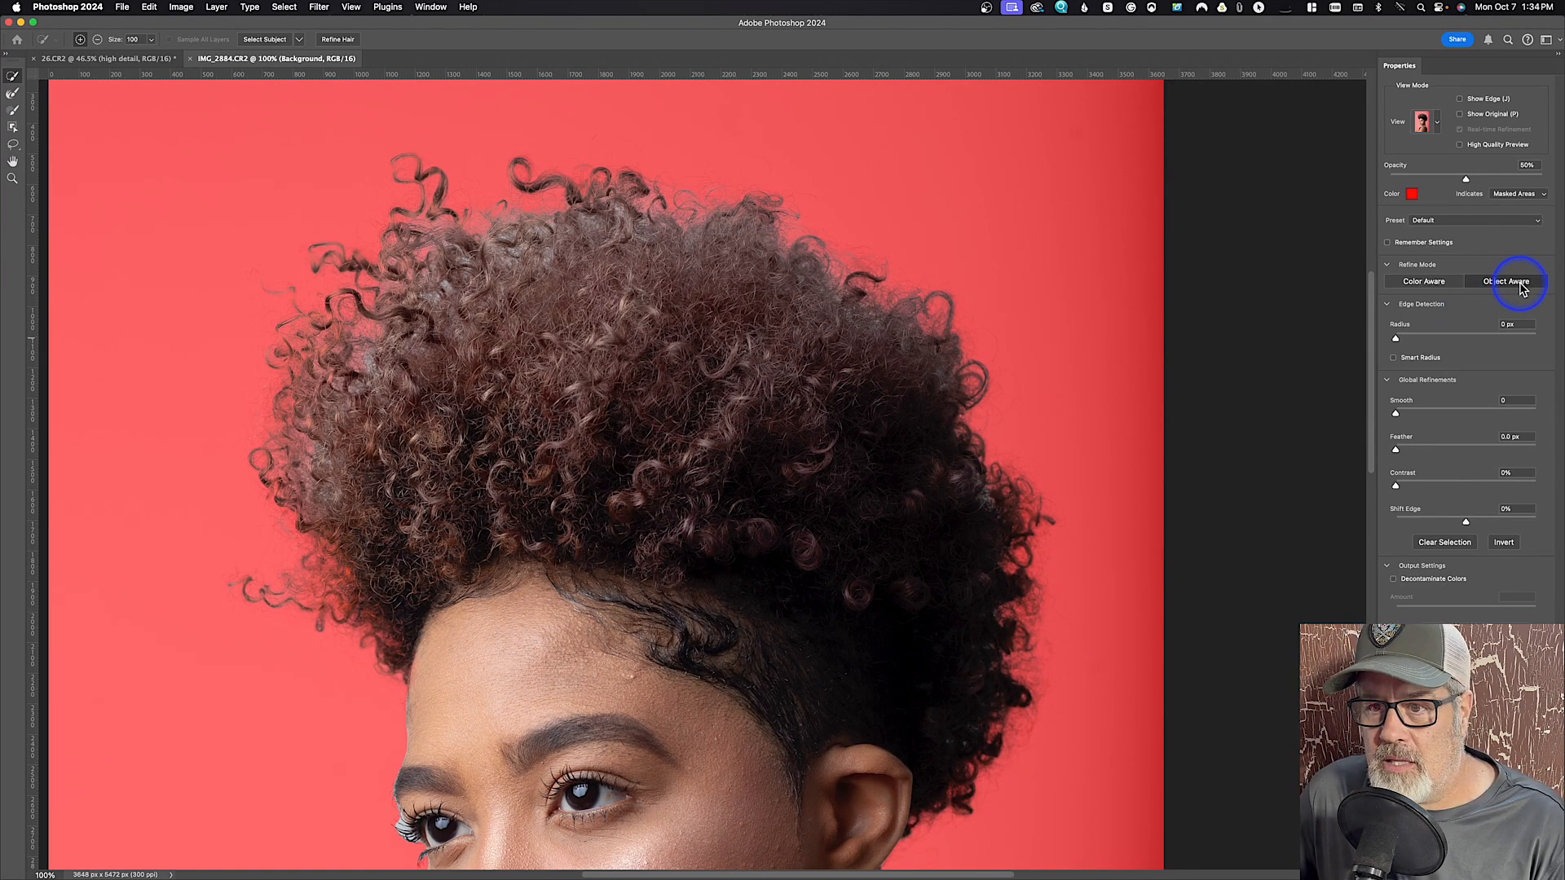
pyautogui.click(1434, 287)
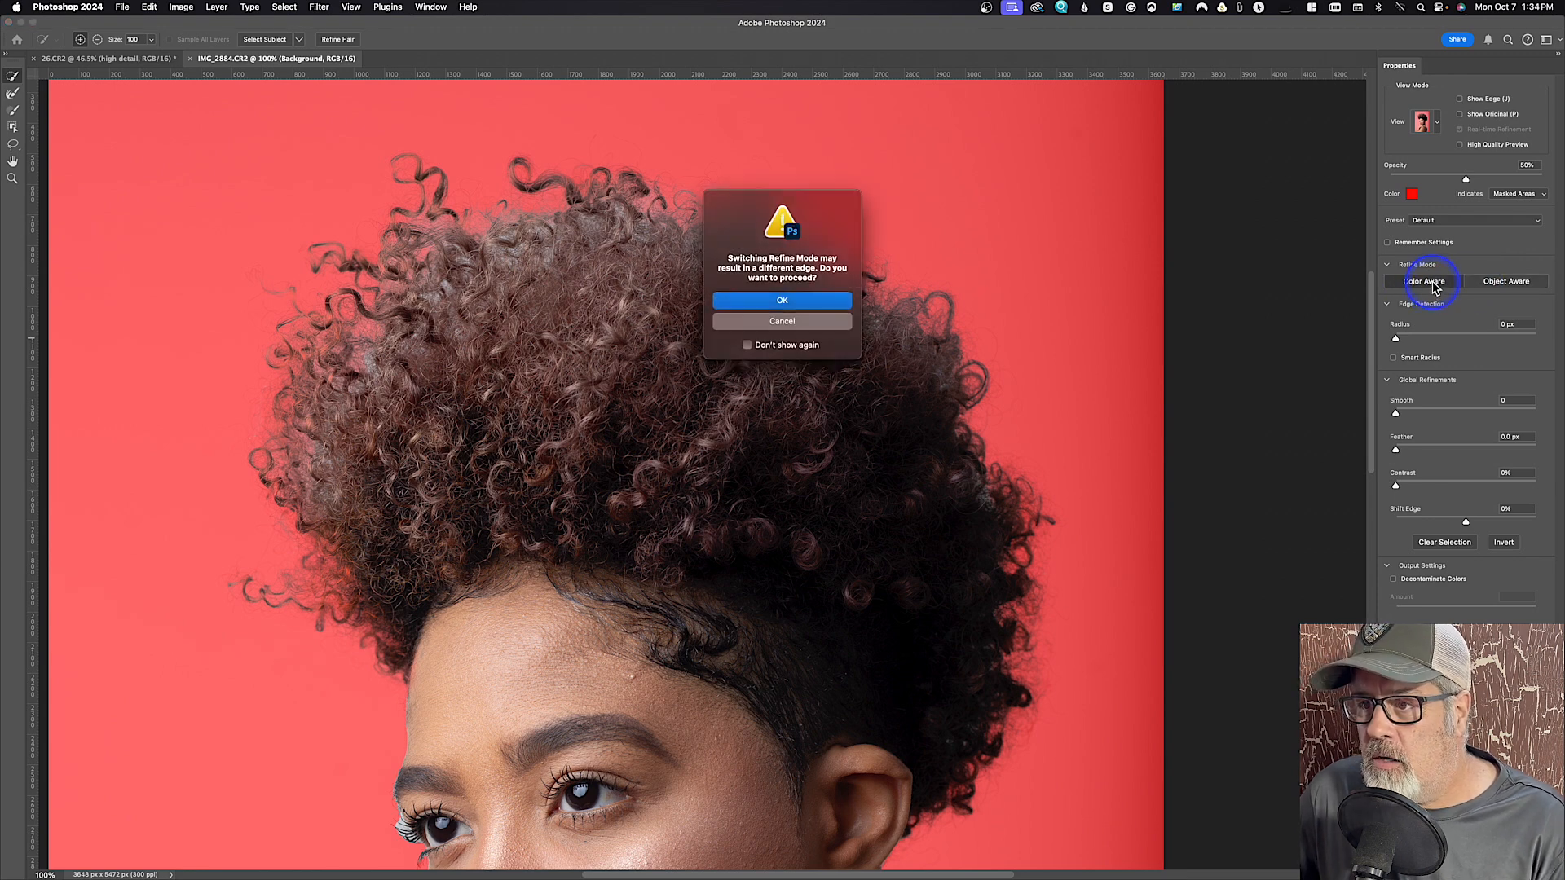
pyautogui.click(795, 303)
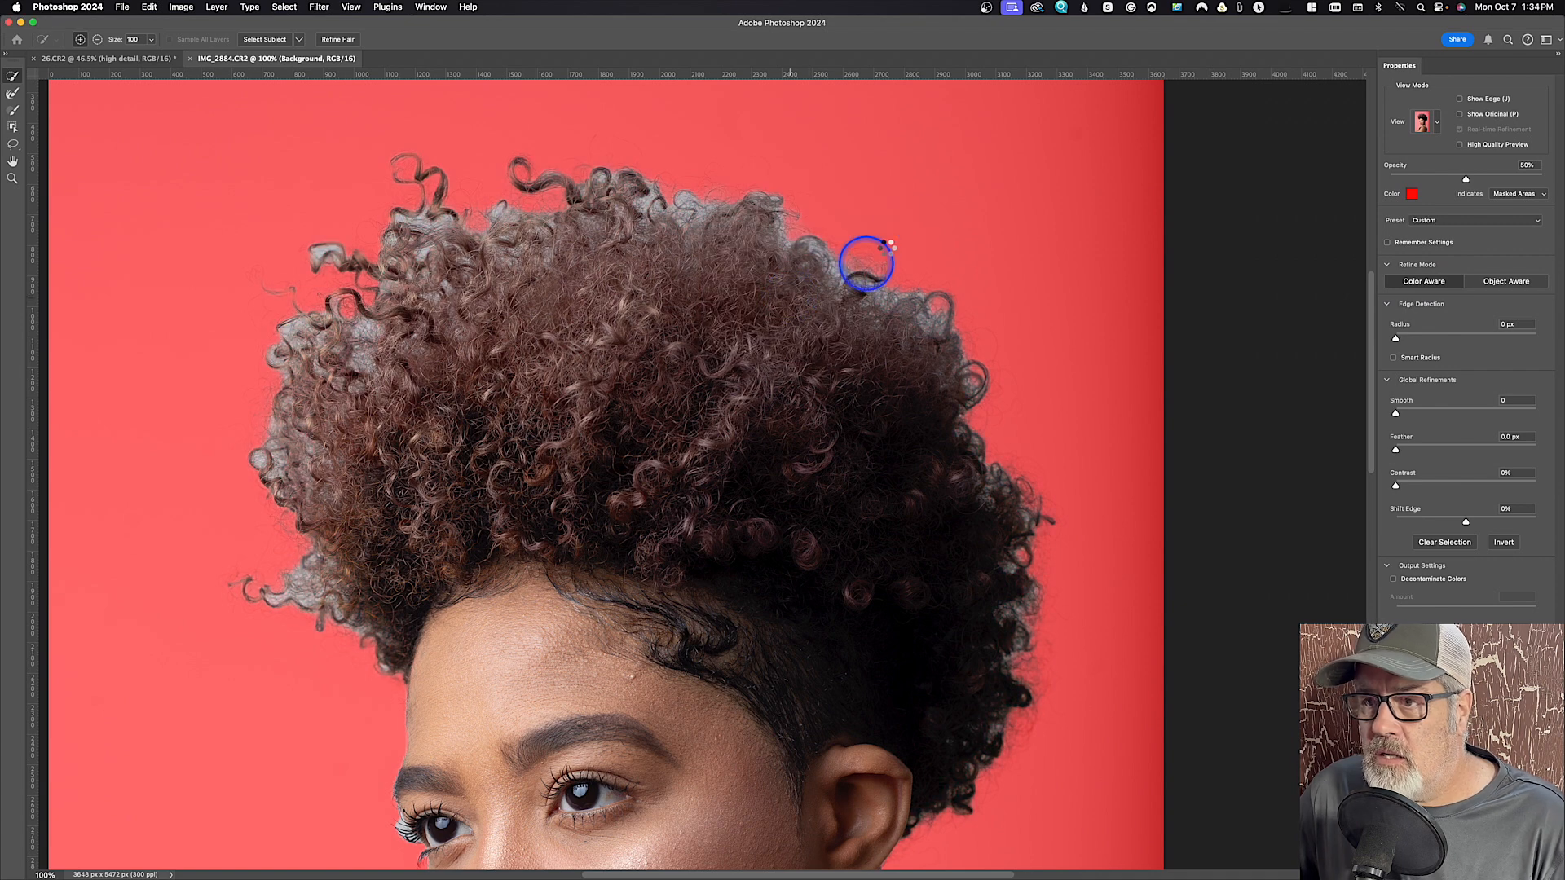
pyautogui.click(335, 40)
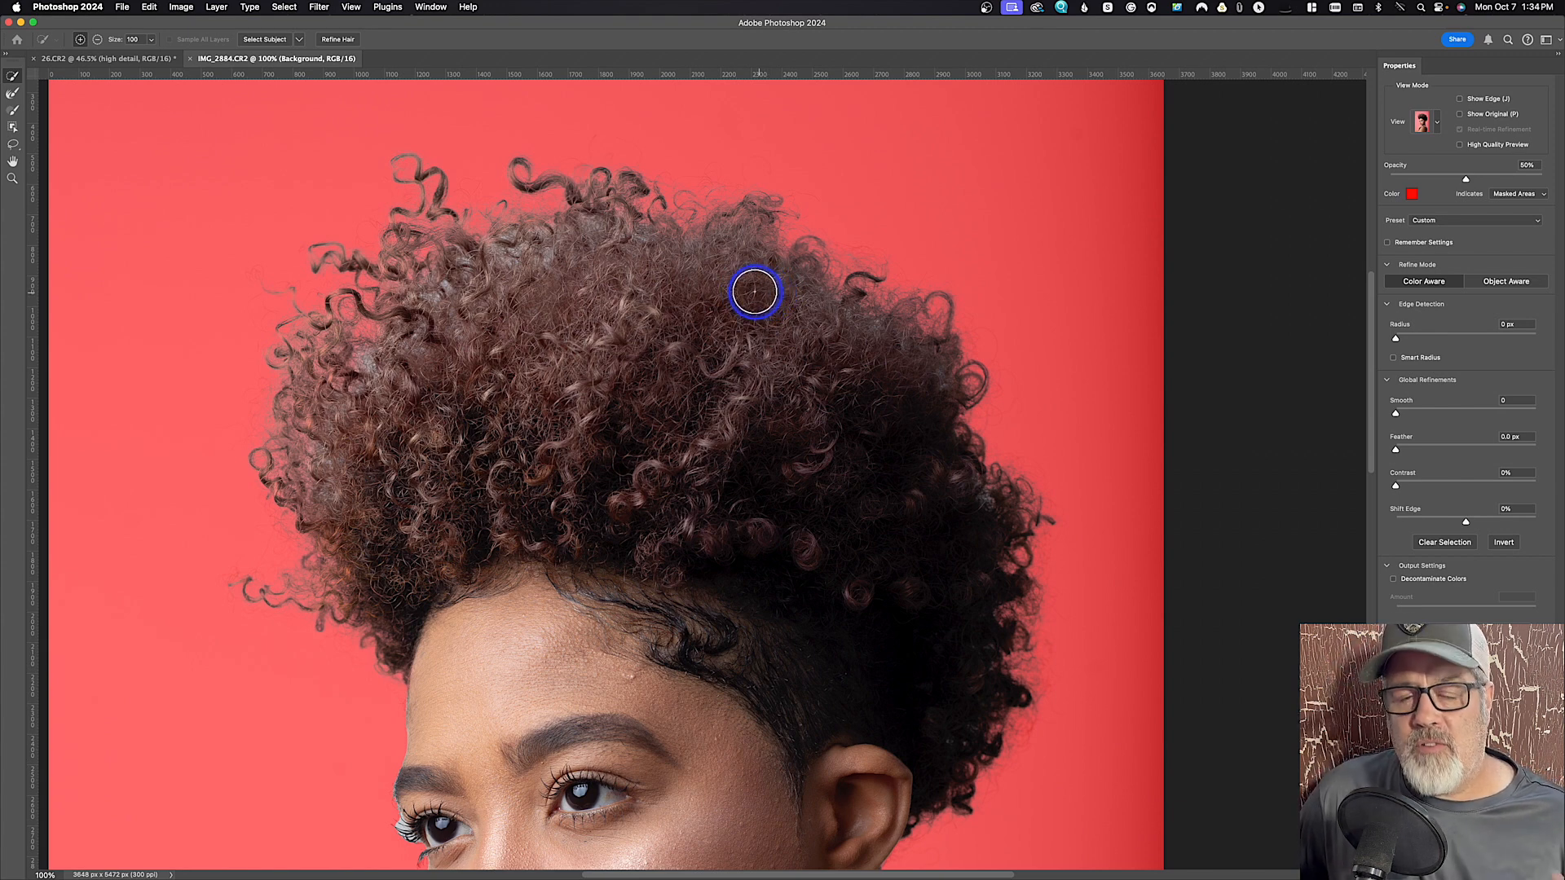
# Enable Smart Radius and brush the stray curls along the hair's outline with the Refine Edge Brush.
pyautogui.click(12, 94)
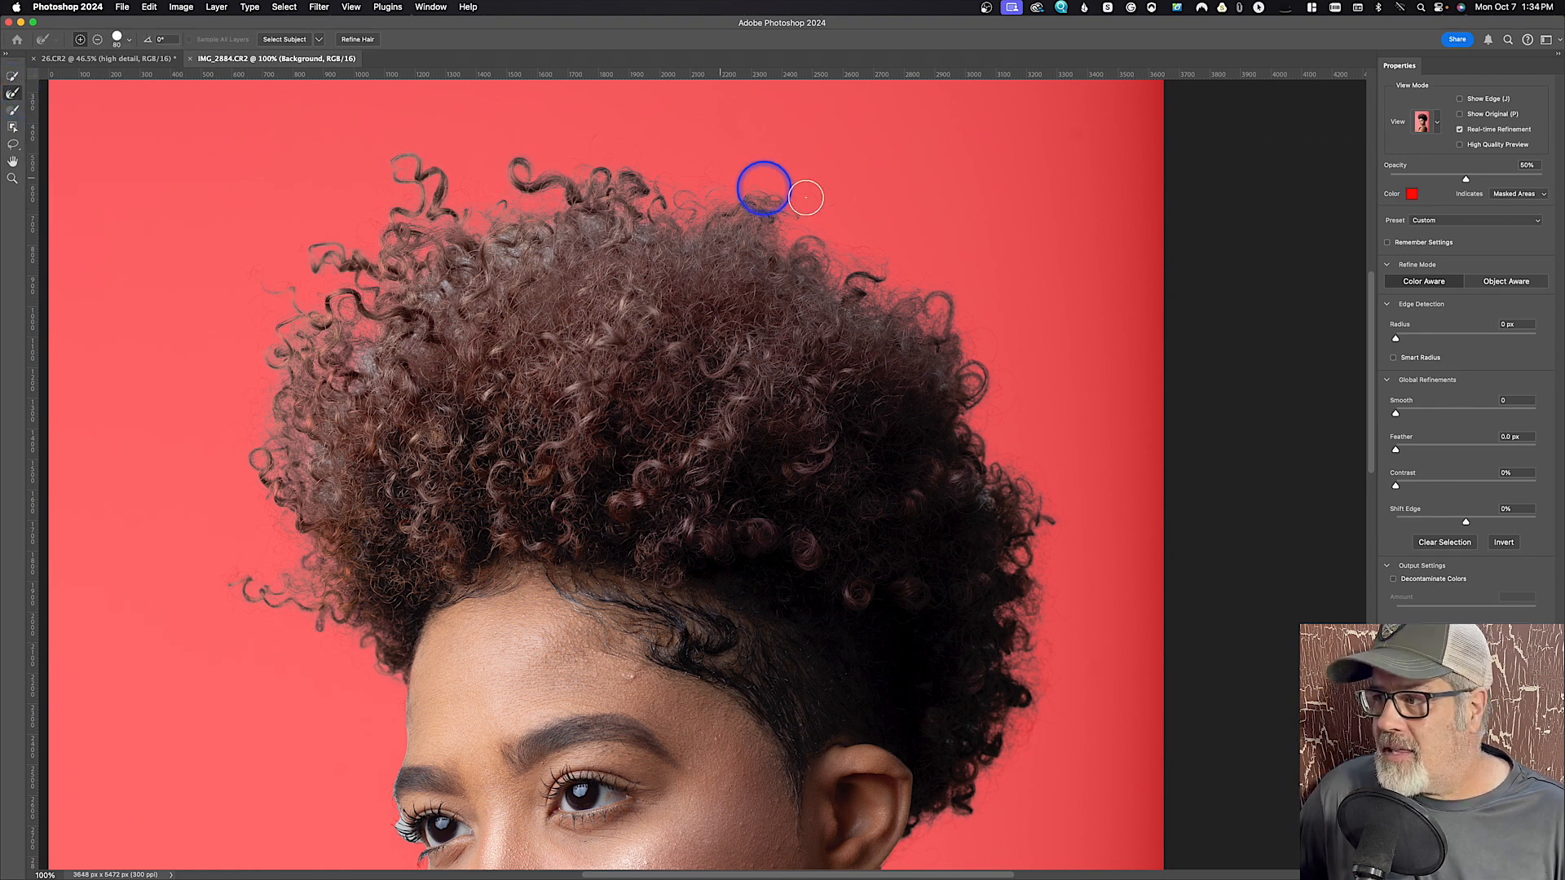
pyautogui.click(1393, 357)
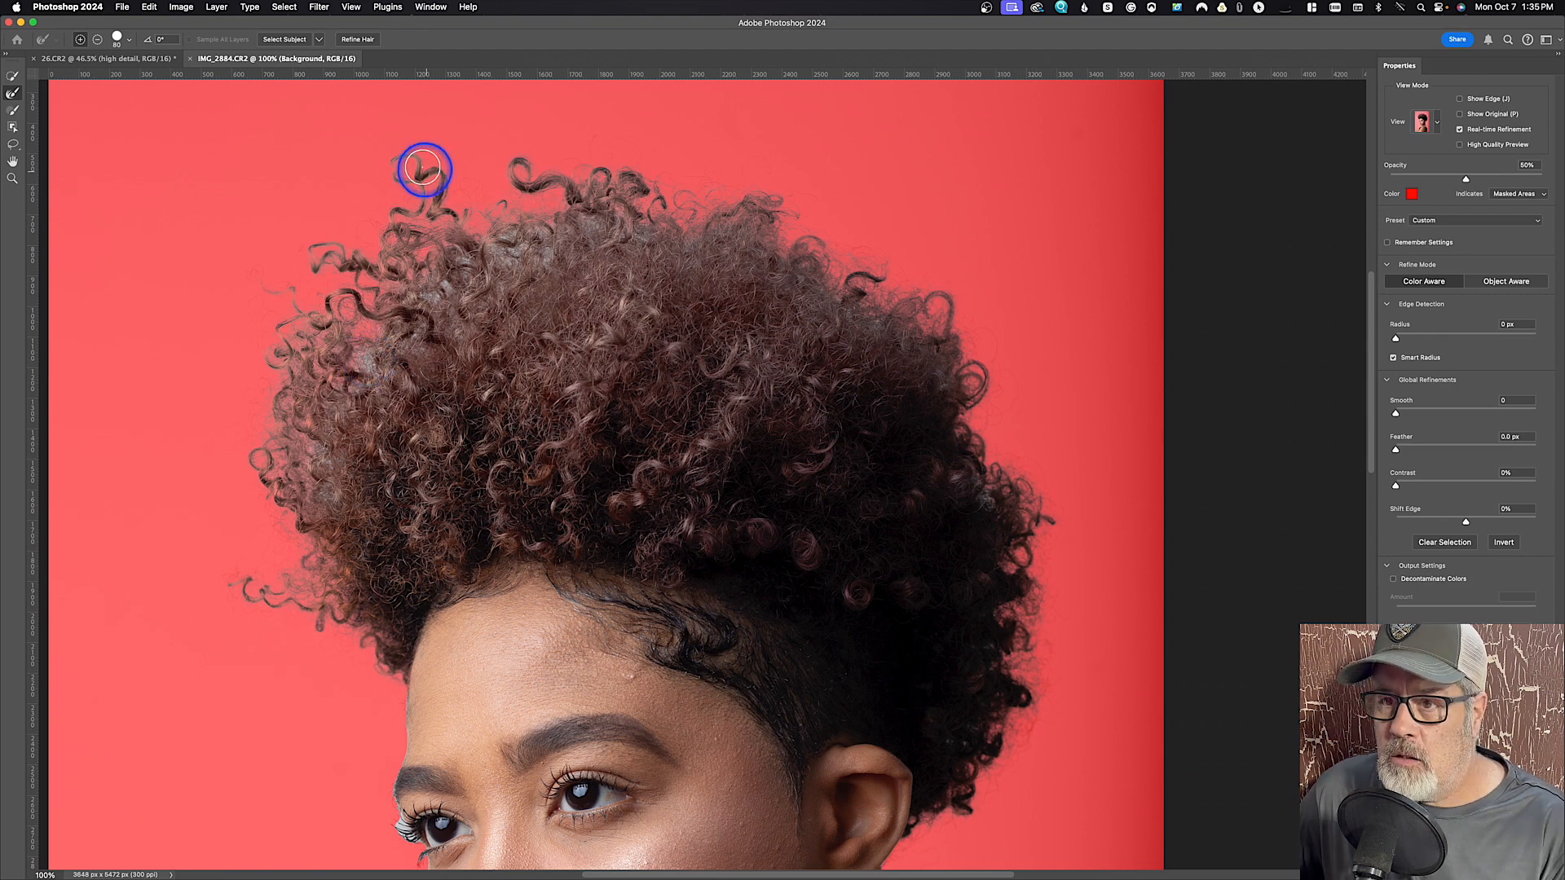
pyautogui.moveTo(414, 163)
pyautogui.mouseDown()
pyautogui.moveTo(391, 158)
pyautogui.moveTo(413, 160)
pyautogui.mouseUp()
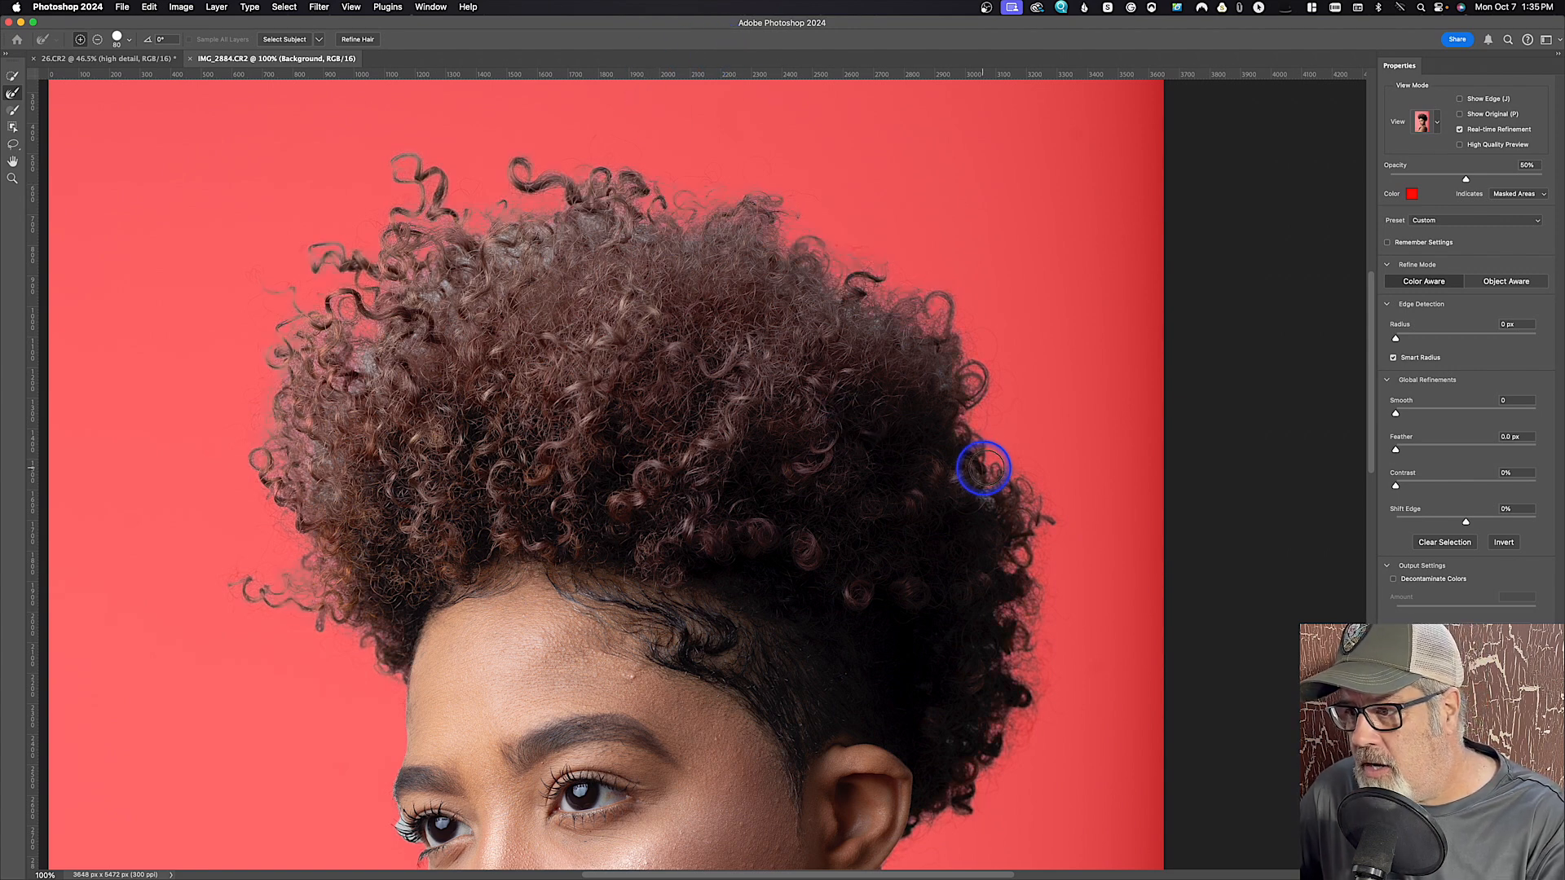
pyautogui.moveTo(989, 498); pyautogui.dragTo(1005, 471)
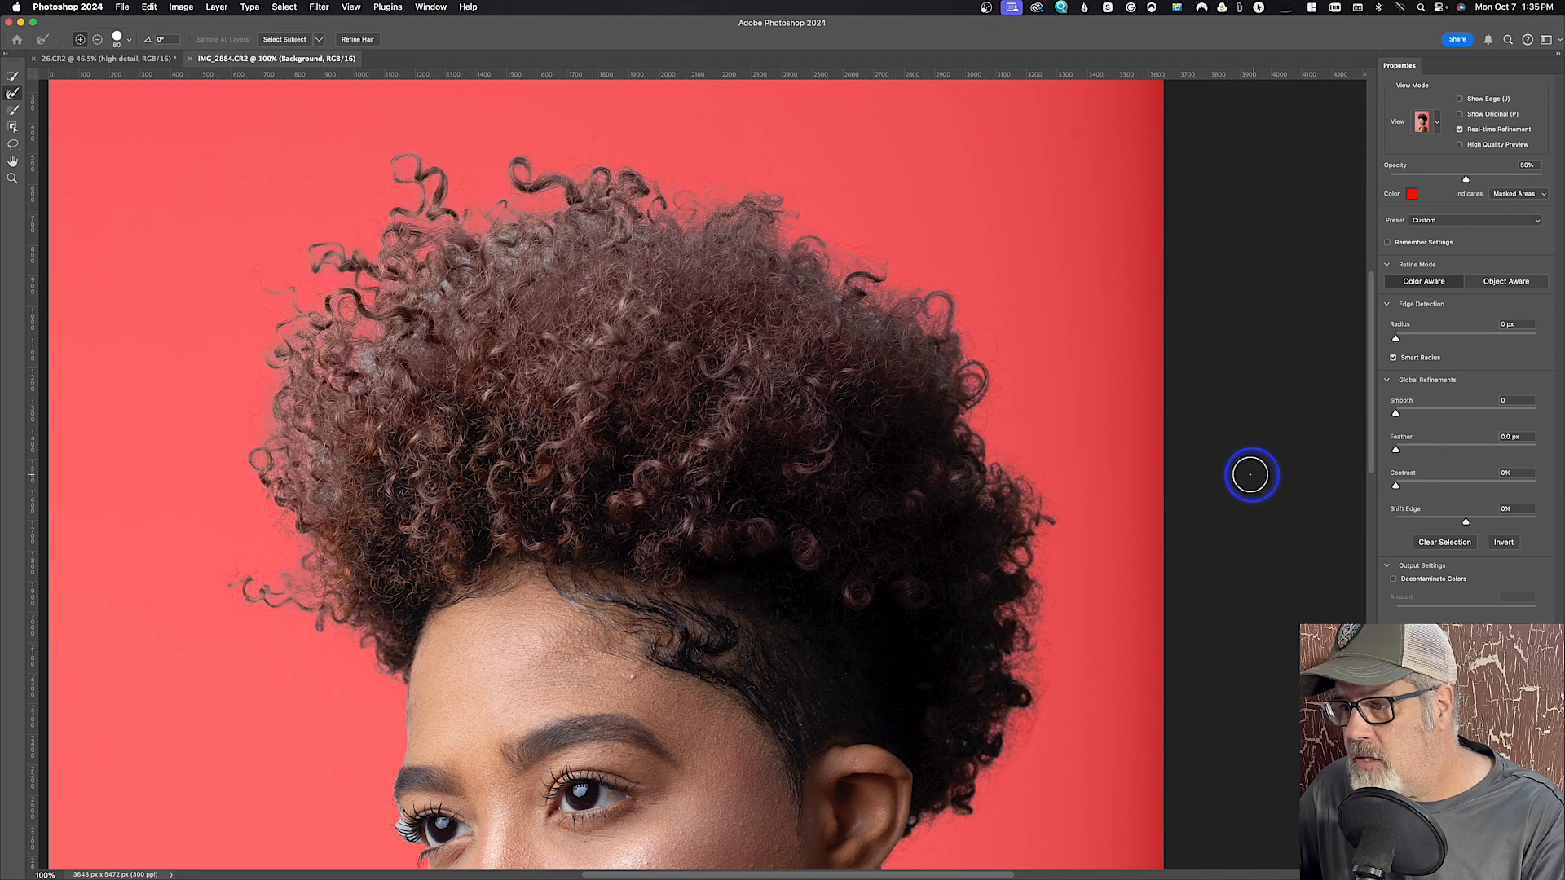
# Refine the mask edge along the eyelashes that extend past the woman's face.
pyautogui.moveTo(414, 497); pyautogui.dragTo(391, 150)
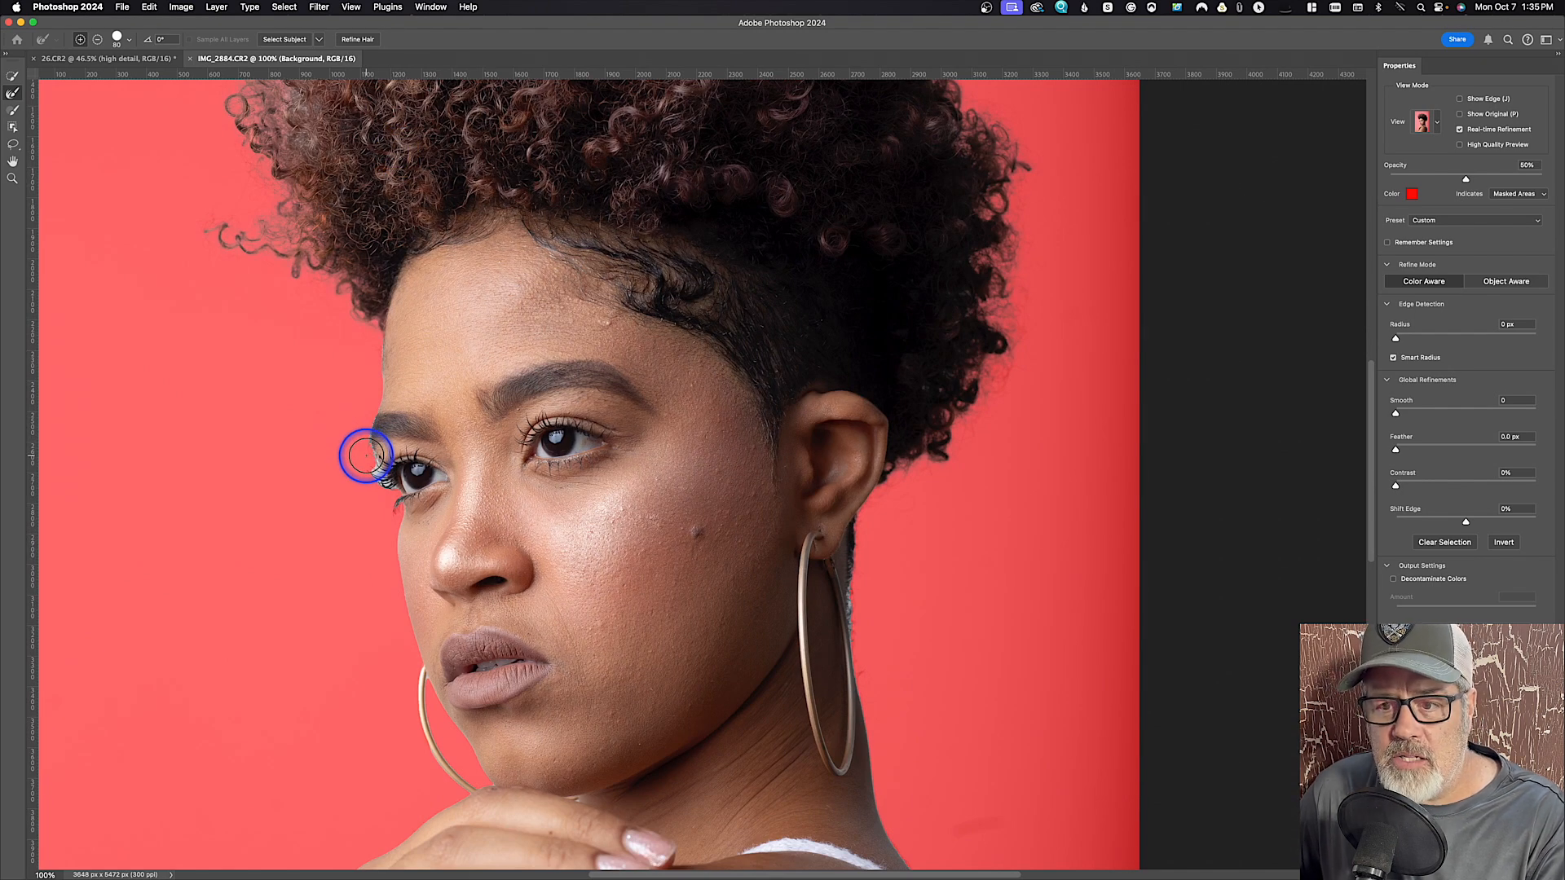
pyautogui.moveTo(361, 449)
pyautogui.mouseDown()
pyautogui.moveTo(384, 467)
pyautogui.moveTo(376, 482)
pyautogui.mouseUp()
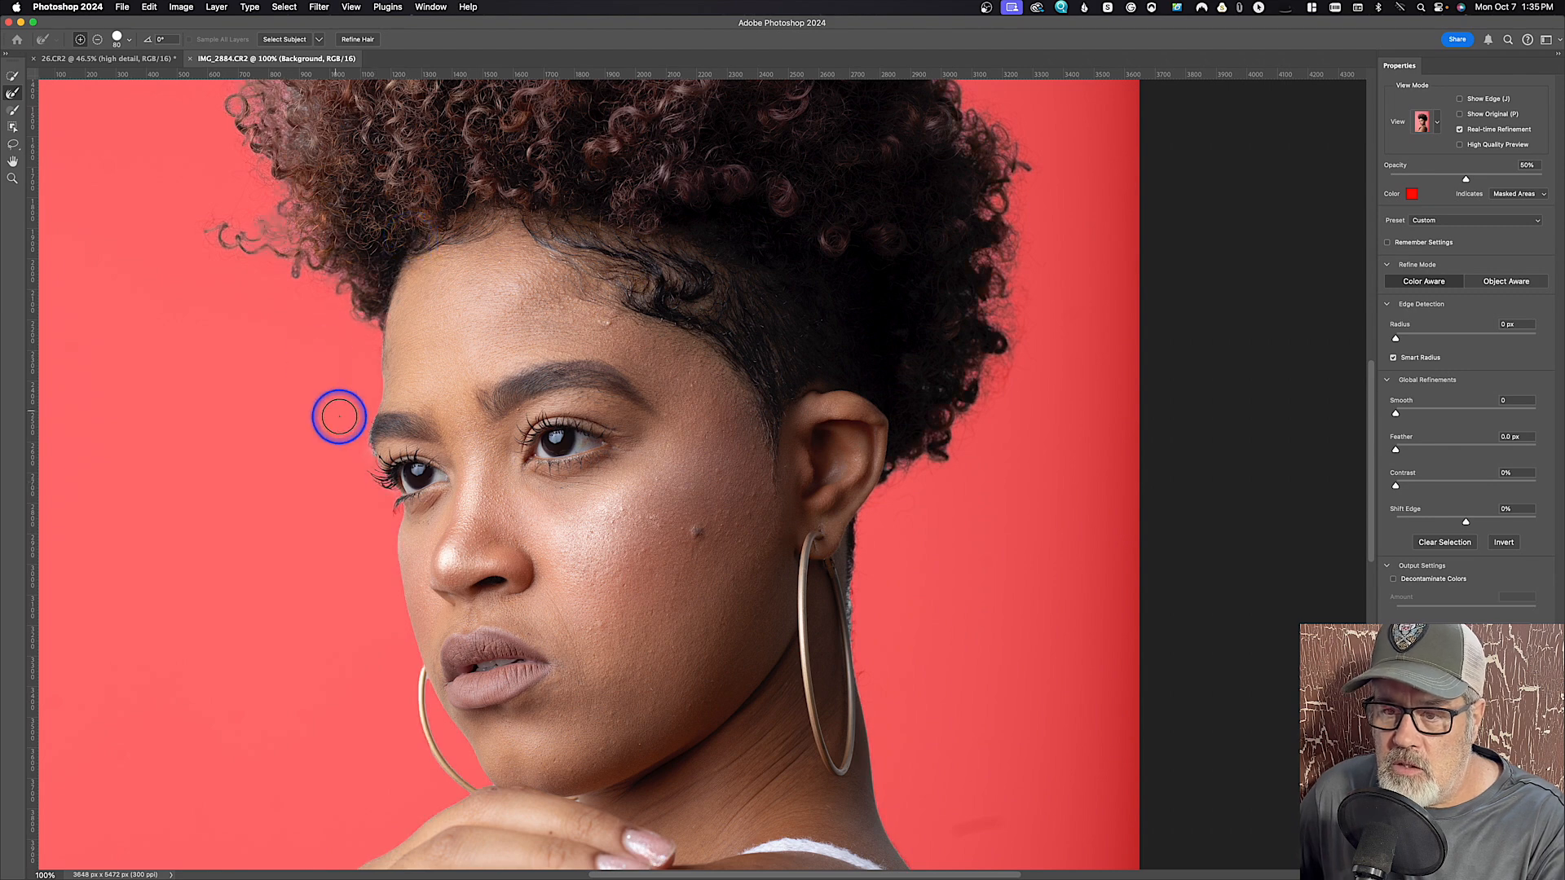
pyautogui.moveTo(361, 454); pyautogui.dragTo(363, 423)
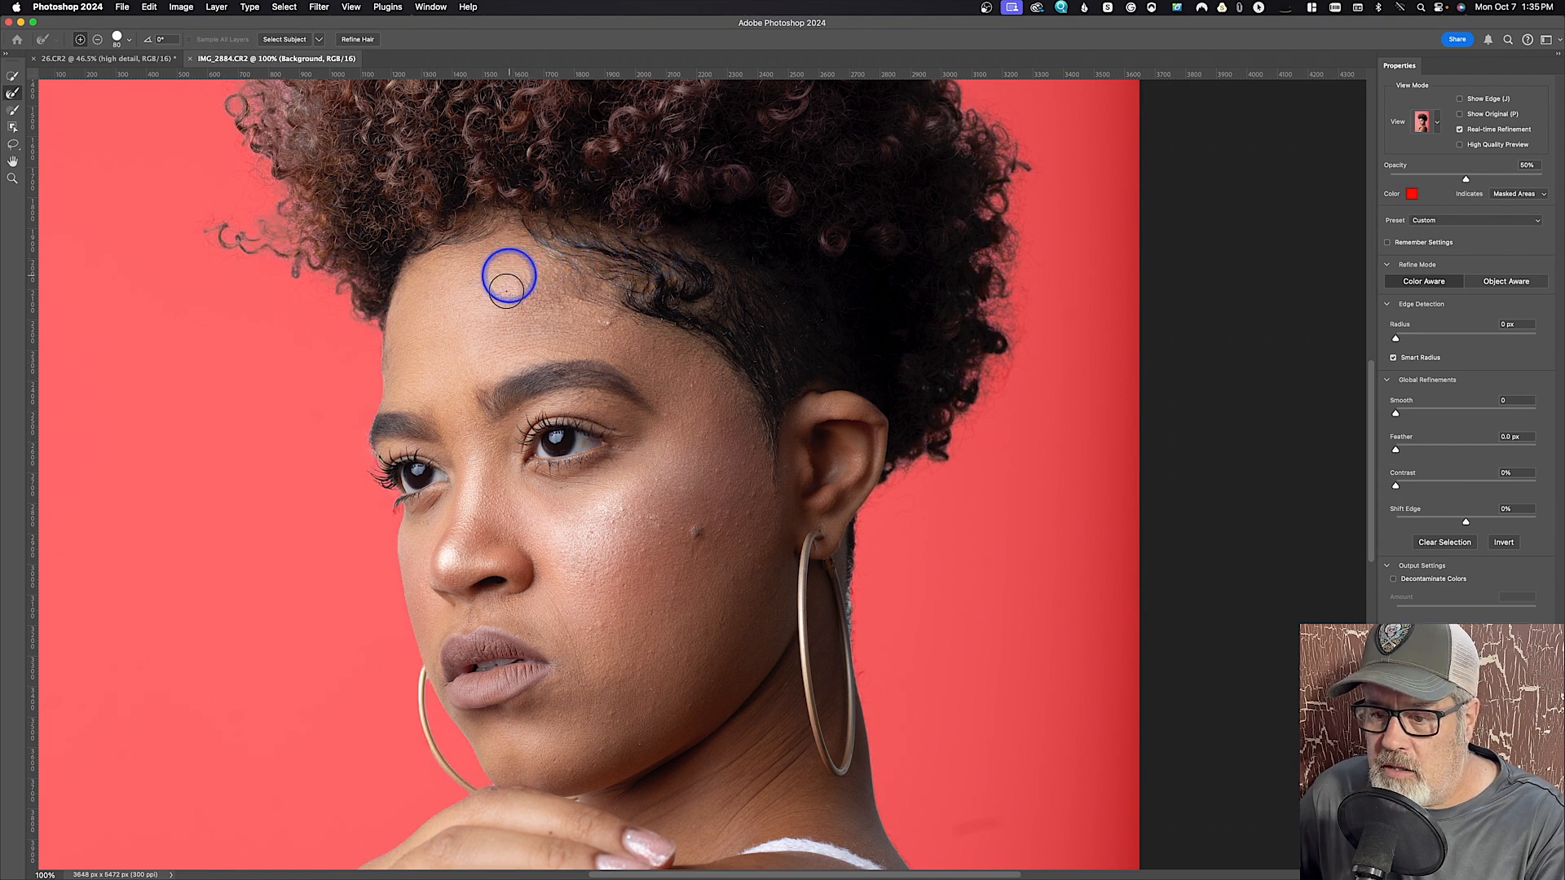
# Reduce the brush size and refine the mask edge at the nape behind the hoop earring and at the eyelashes.
pyautogui.press('[')
pyautogui.press('[')
pyautogui.press('[')
pyautogui.press('[')
pyautogui.moveTo(860, 593); pyautogui.dragTo(858, 634)
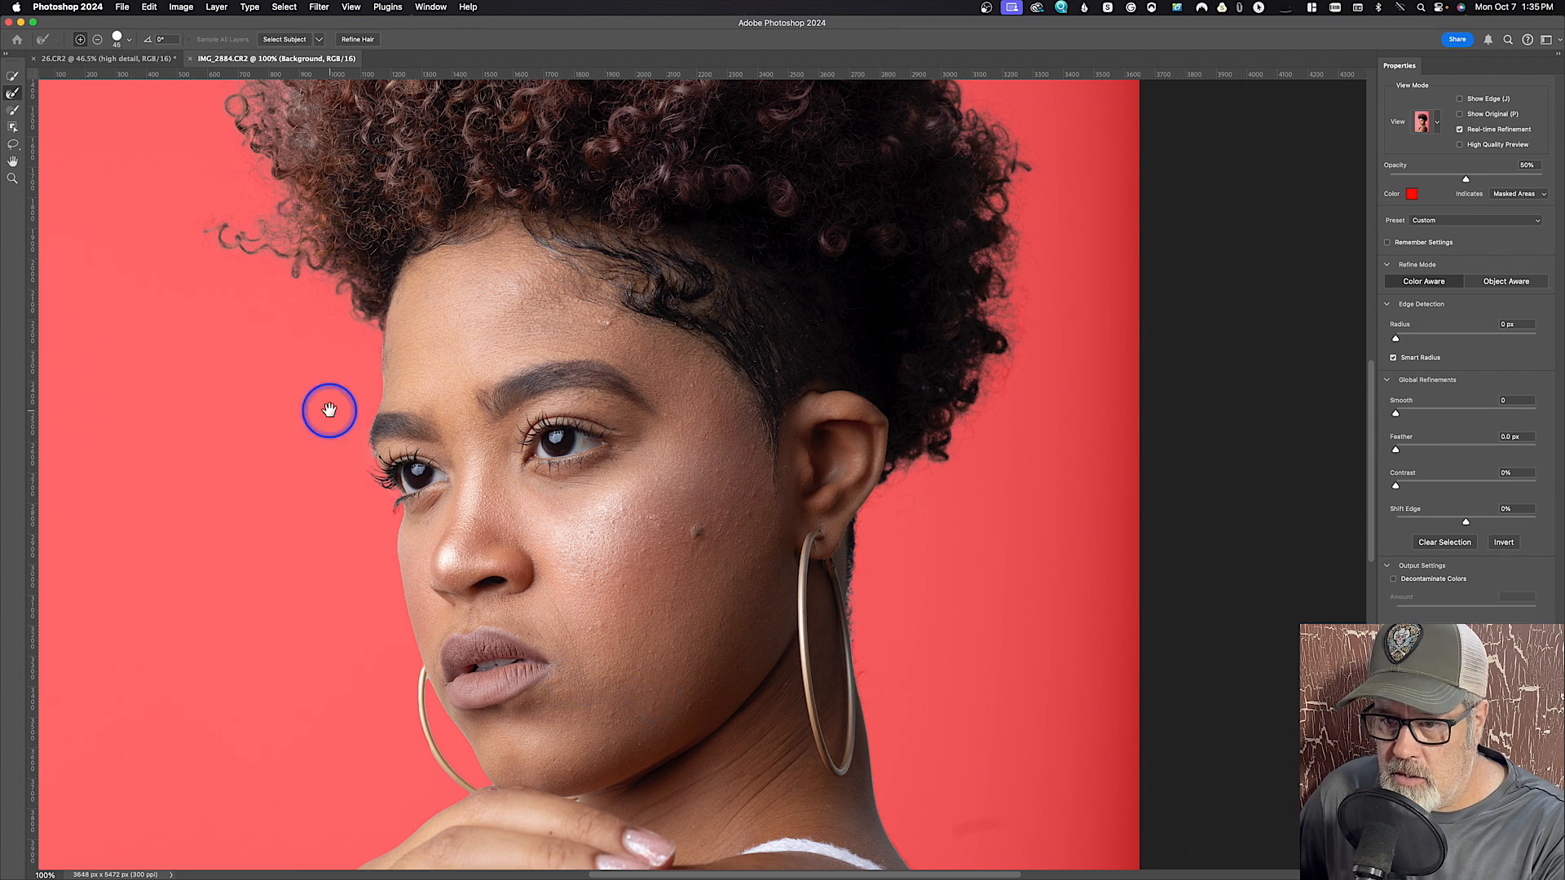
pyautogui.moveTo(374, 451); pyautogui.dragTo(374, 458)
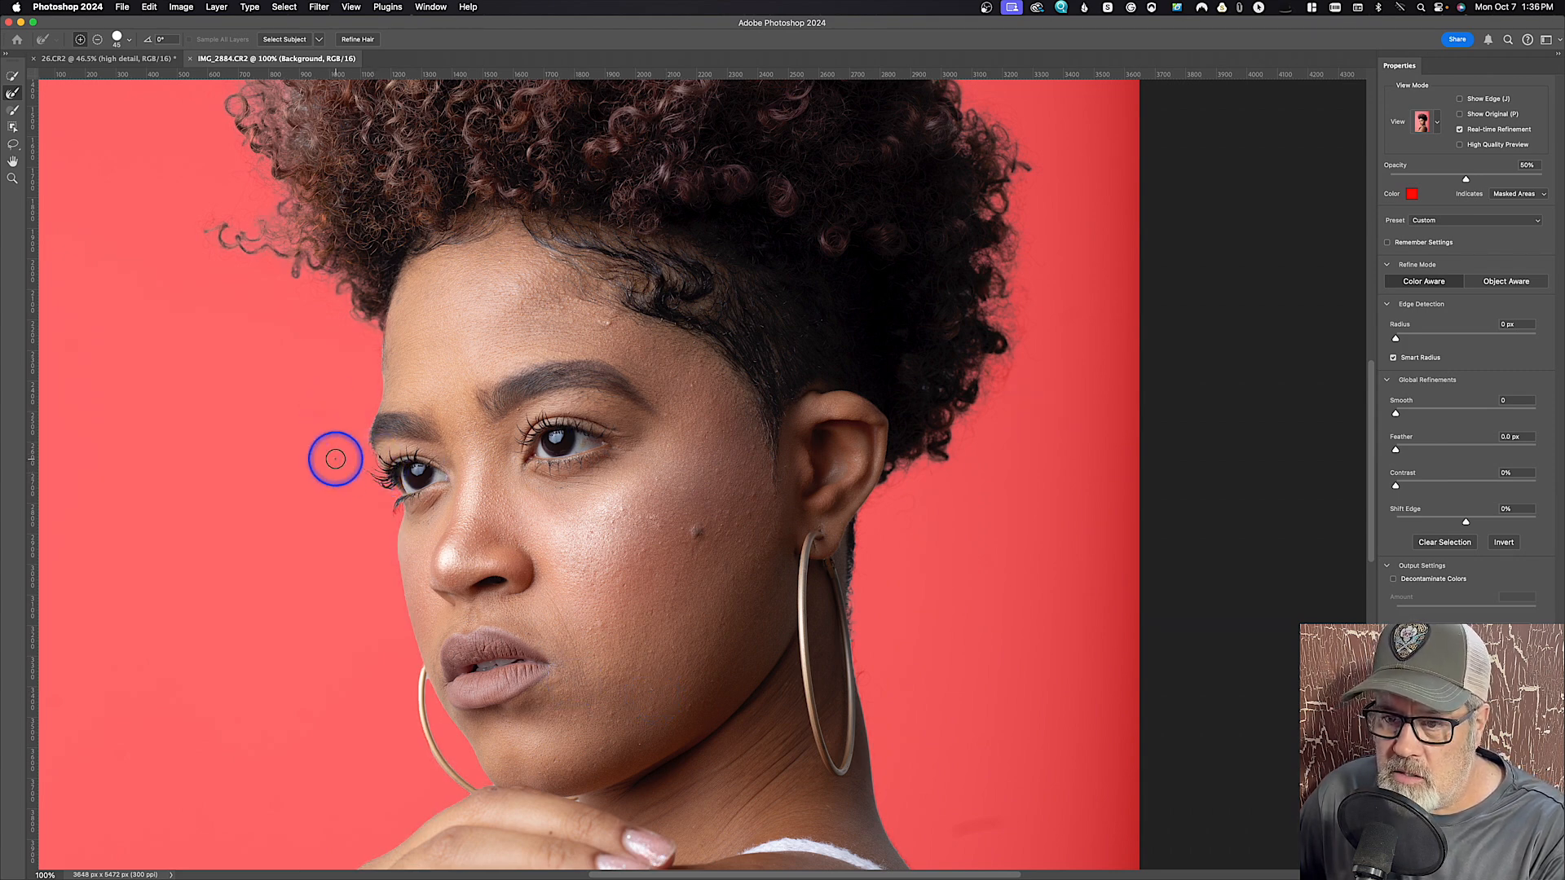
# Refine the mask in the small background gap between the fingers and check the forearm's lower edge.
pyautogui.moveTo(632, 657); pyautogui.dragTo(616, 299)
pyautogui.moveTo(459, 541); pyautogui.dragTo(477, 543)
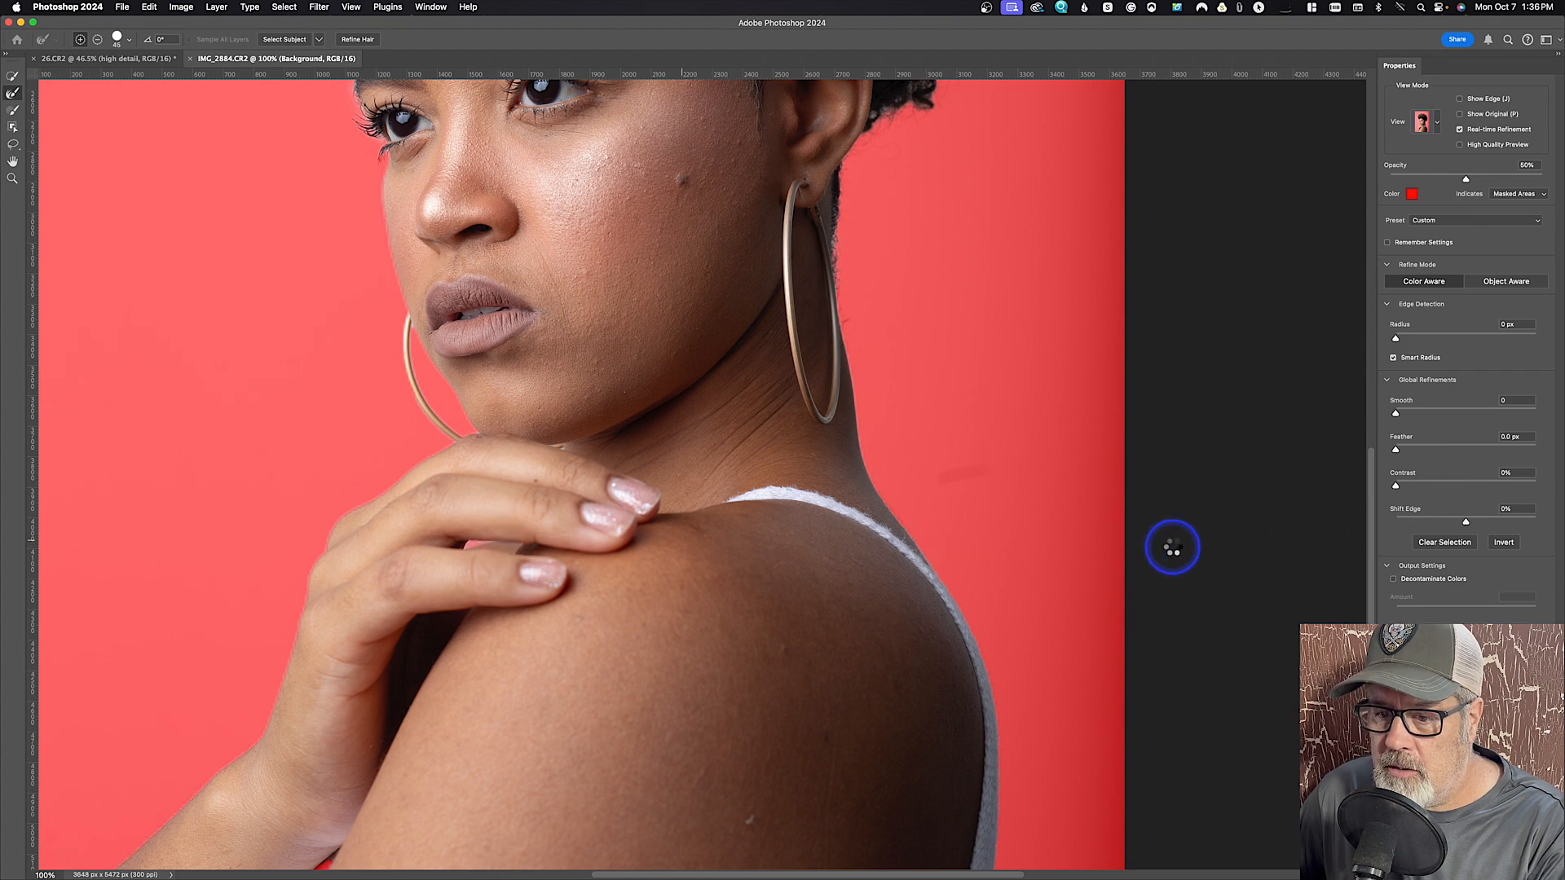
pyautogui.moveTo(429, 721); pyautogui.dragTo(529, 369)
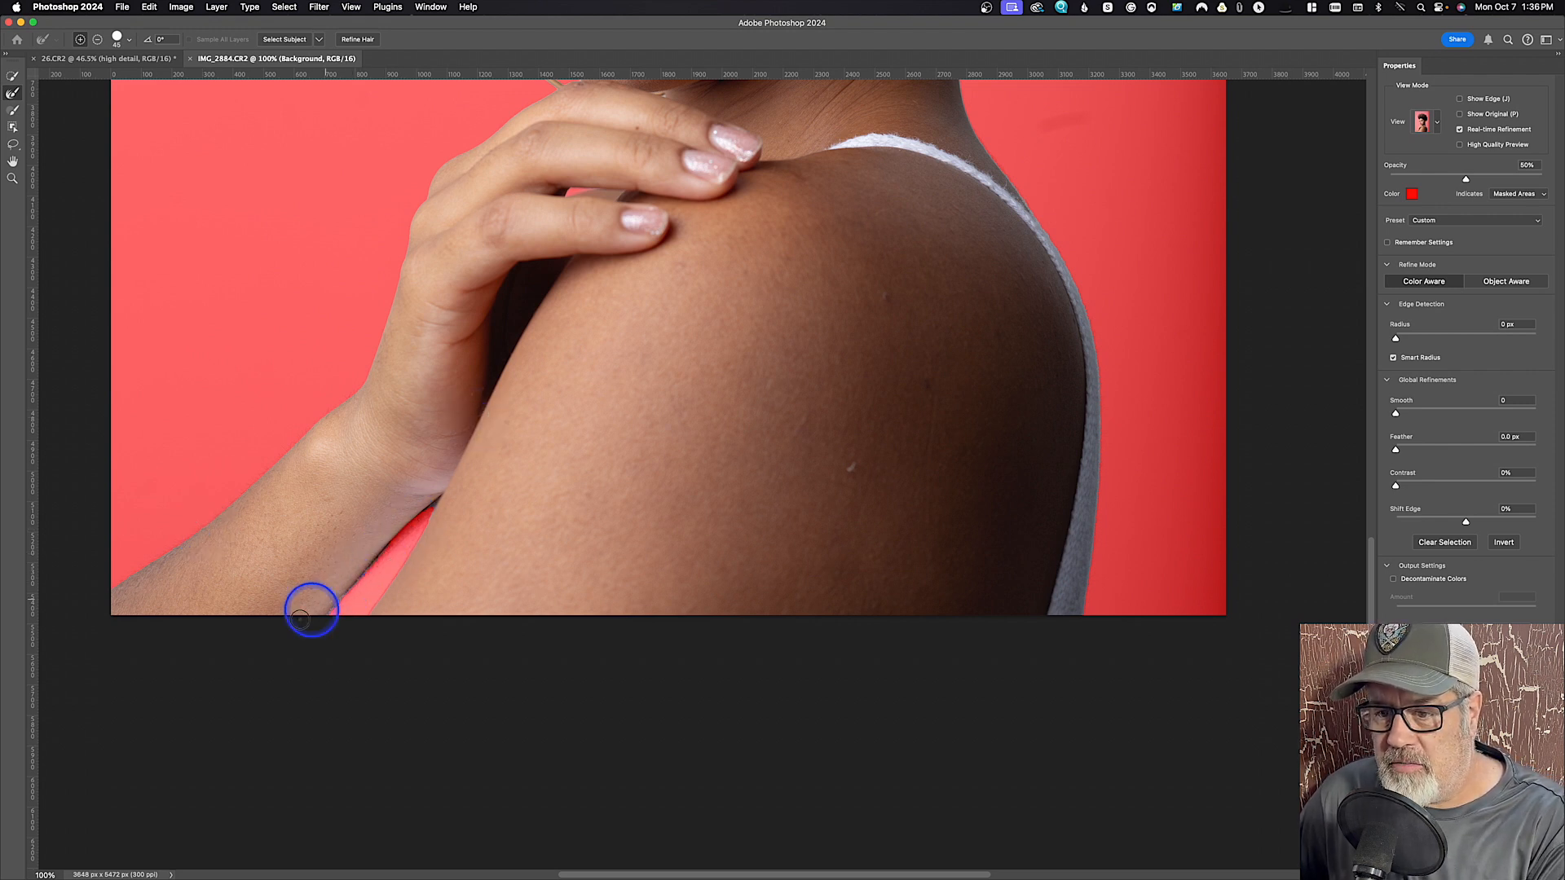
# Brush over the side and upper areas of the curly hair with the Refine Edge Brush to correct its mask.
pyautogui.moveTo(702, 231); pyautogui.dragTo(628, 819)
pyautogui.moveTo(486, 314); pyautogui.dragTo(548, 827)
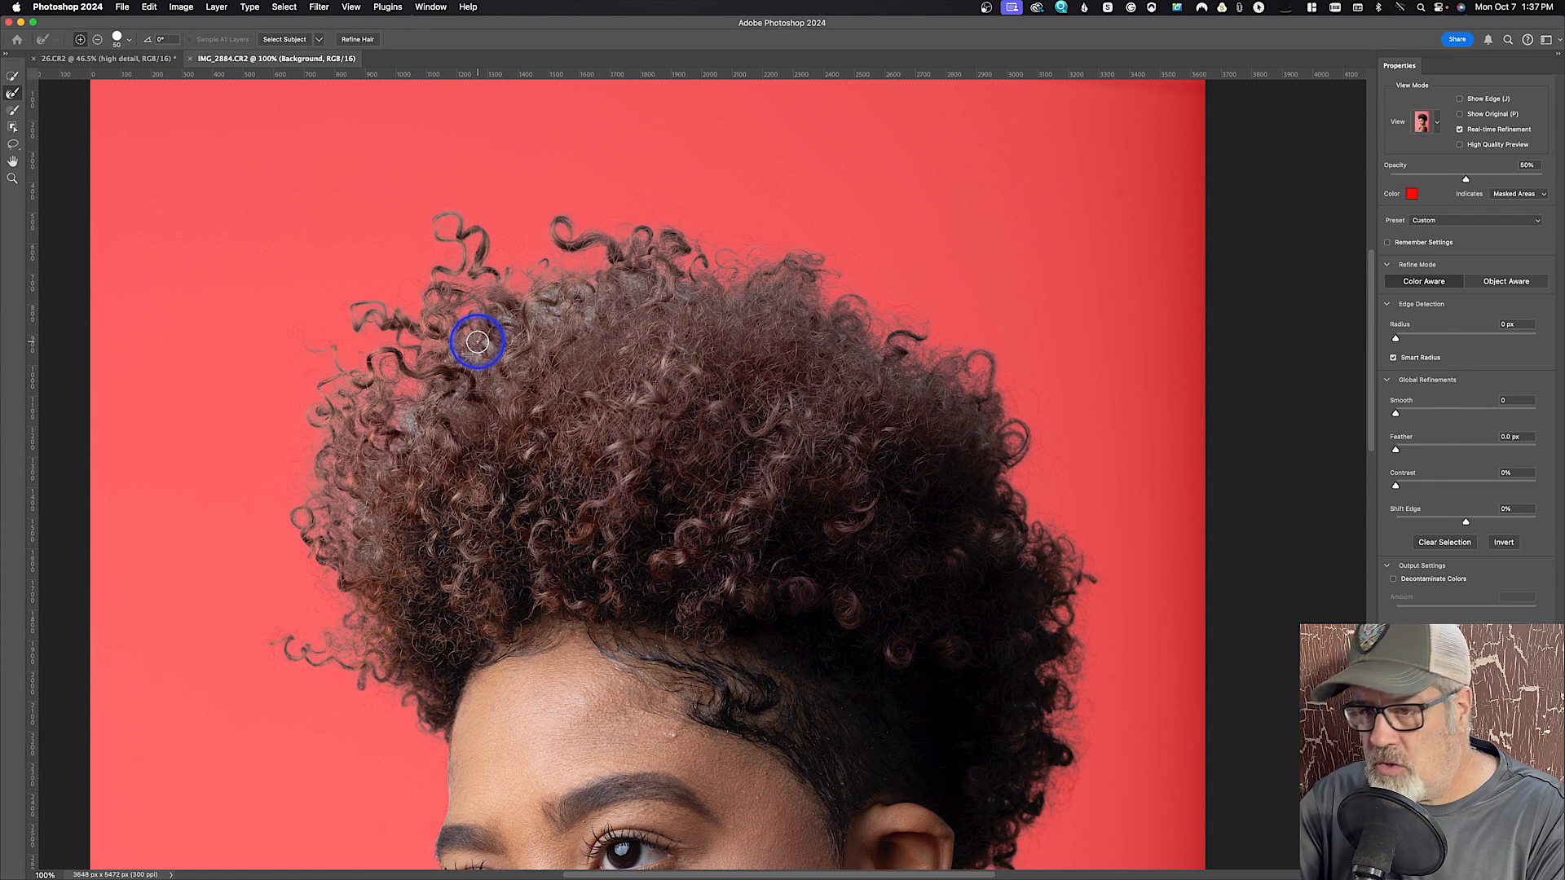
pyautogui.moveTo(409, 416); pyautogui.dragTo(410, 427)
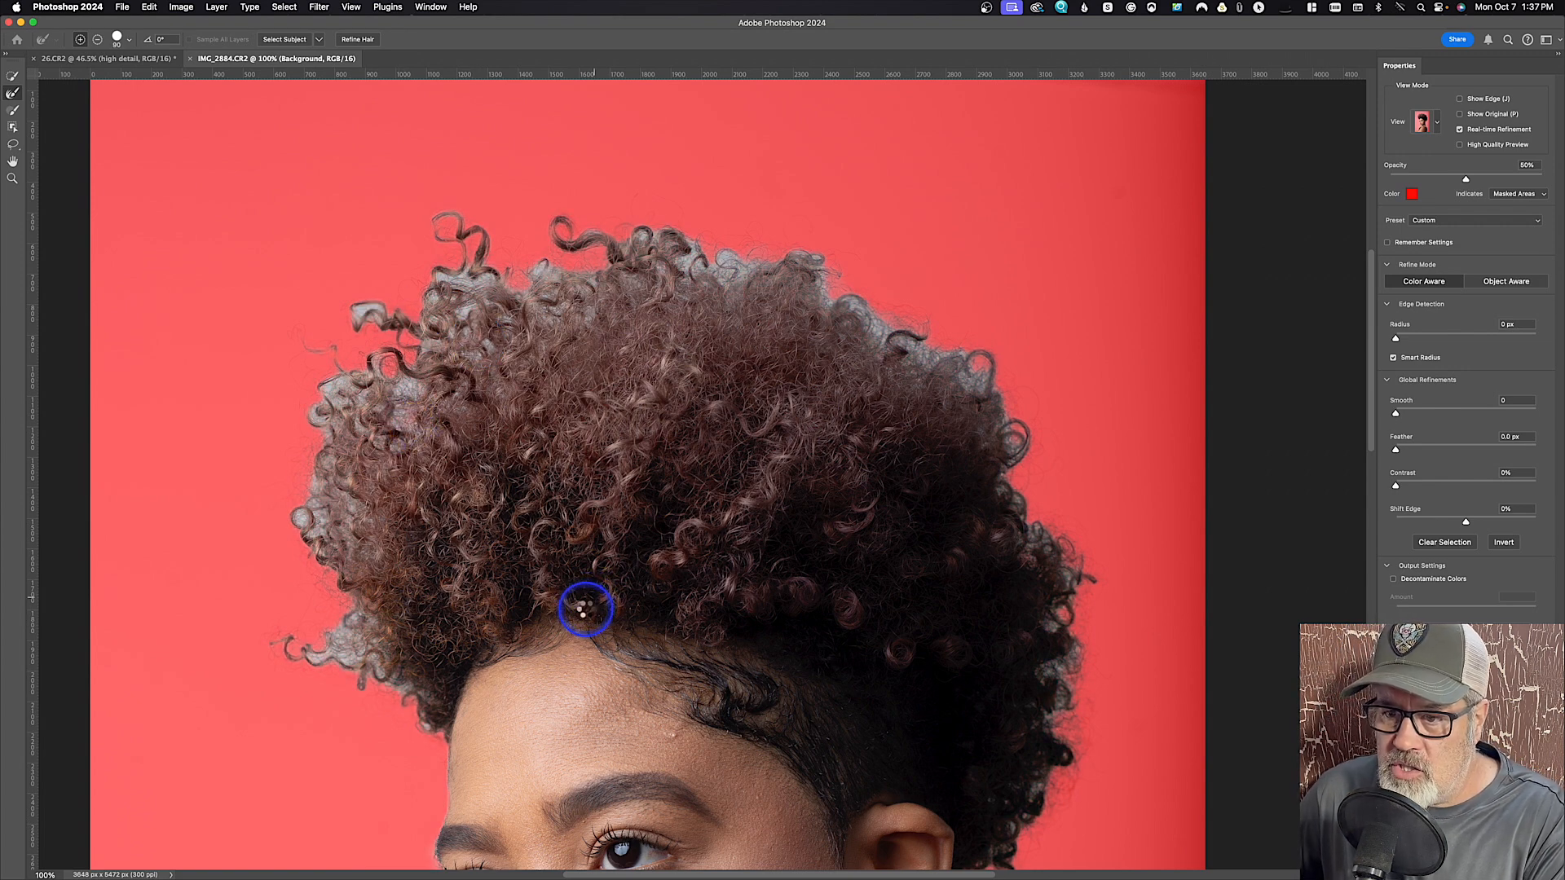
pyautogui.moveTo(353, 500); pyautogui.dragTo(364, 556)
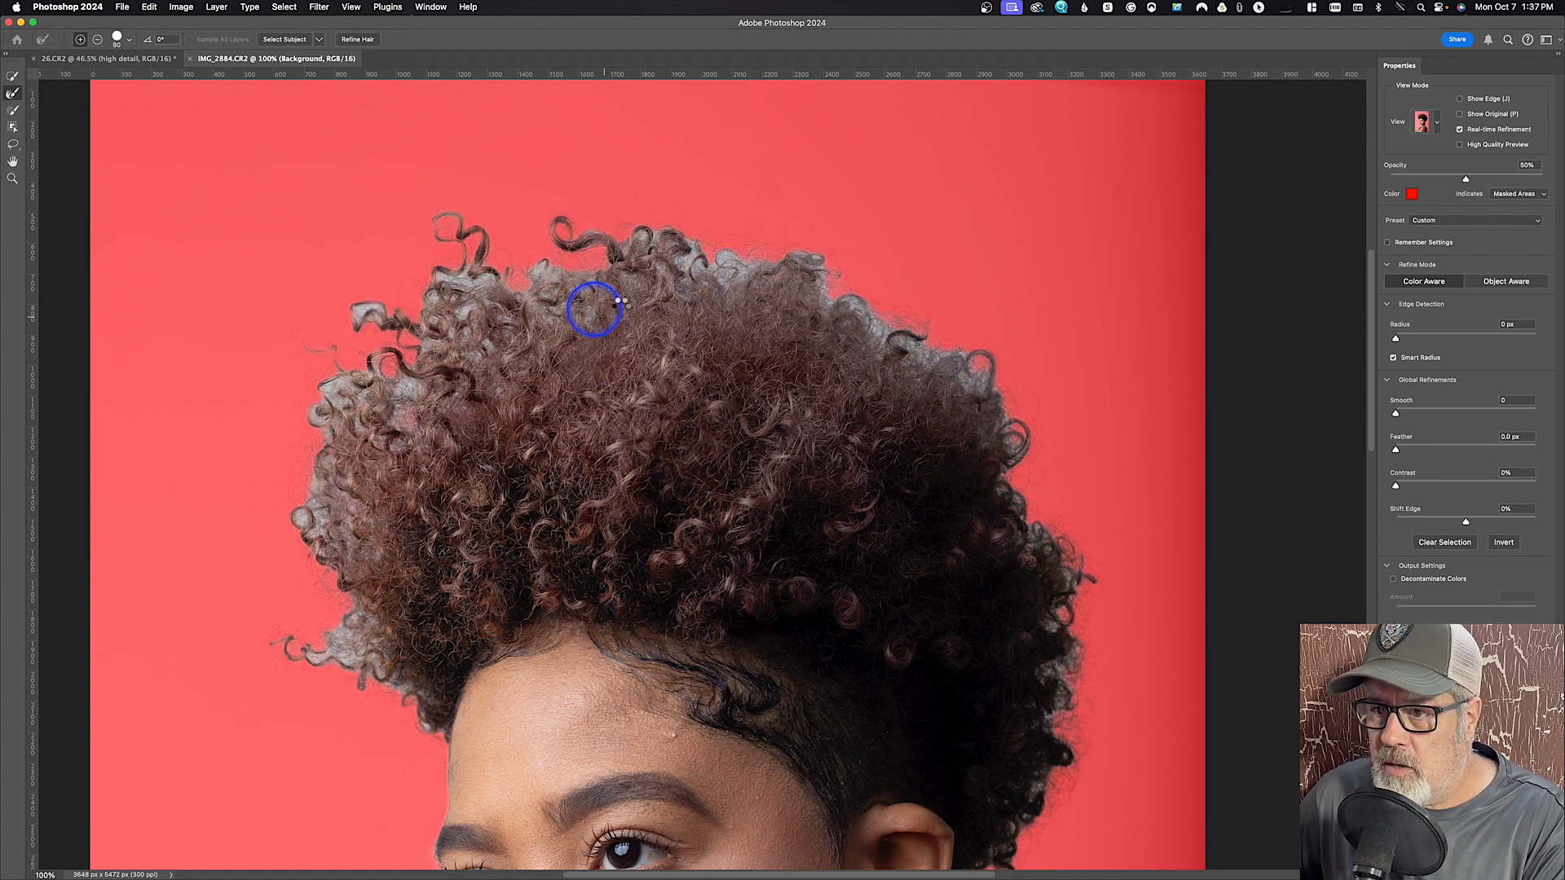
pyautogui.moveTo(472, 339)
pyautogui.mouseDown()
pyautogui.moveTo(575, 292)
pyautogui.moveTo(742, 290)
pyautogui.mouseUp()
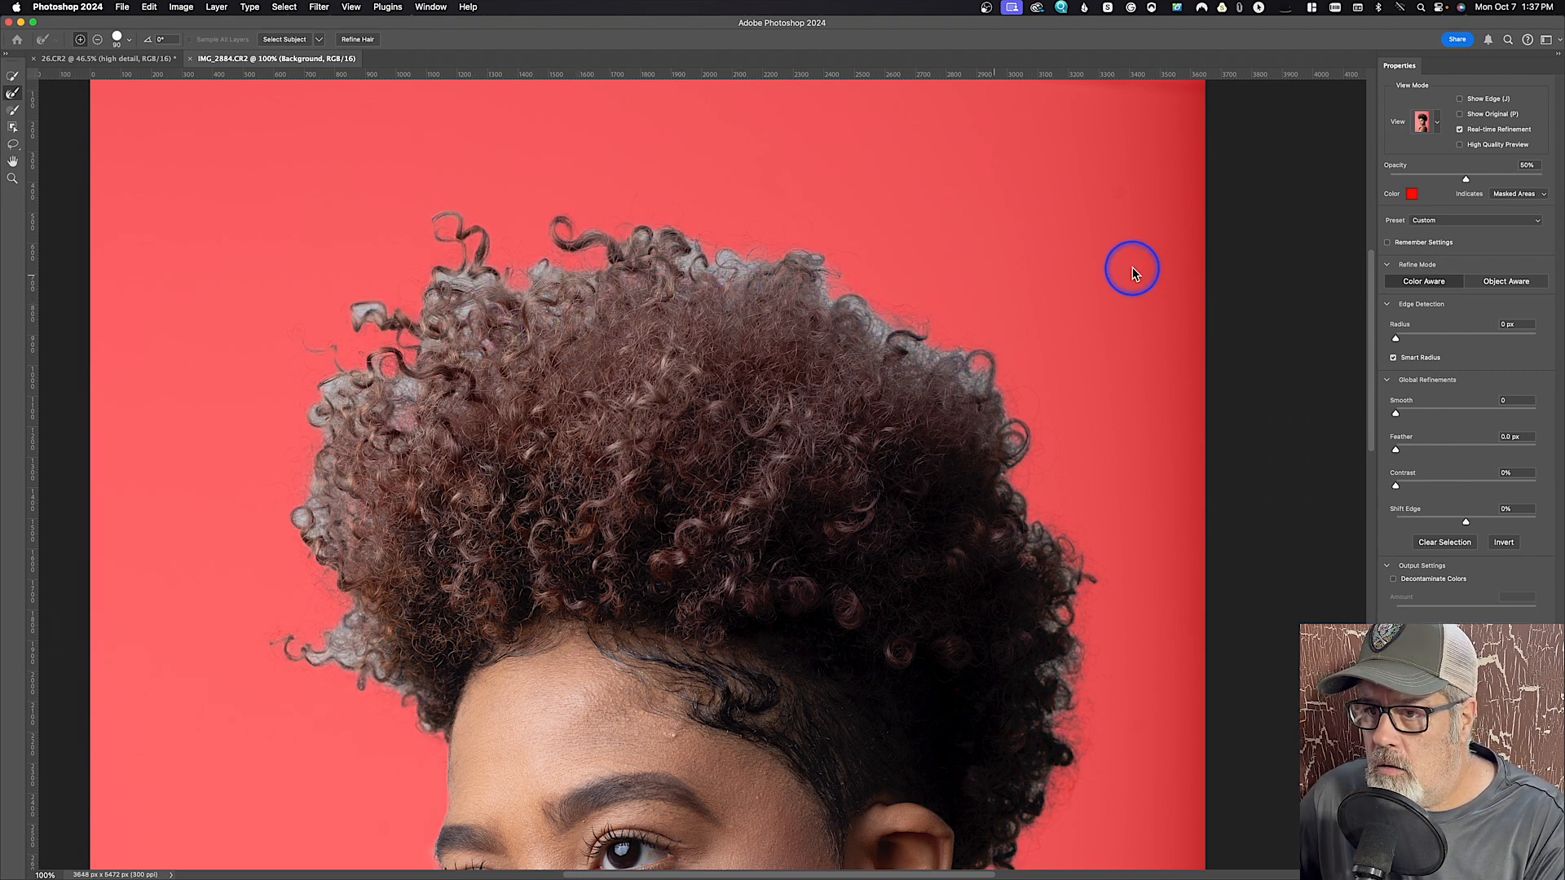
pyautogui.moveTo(594, 308); pyautogui.dragTo(551, 318)
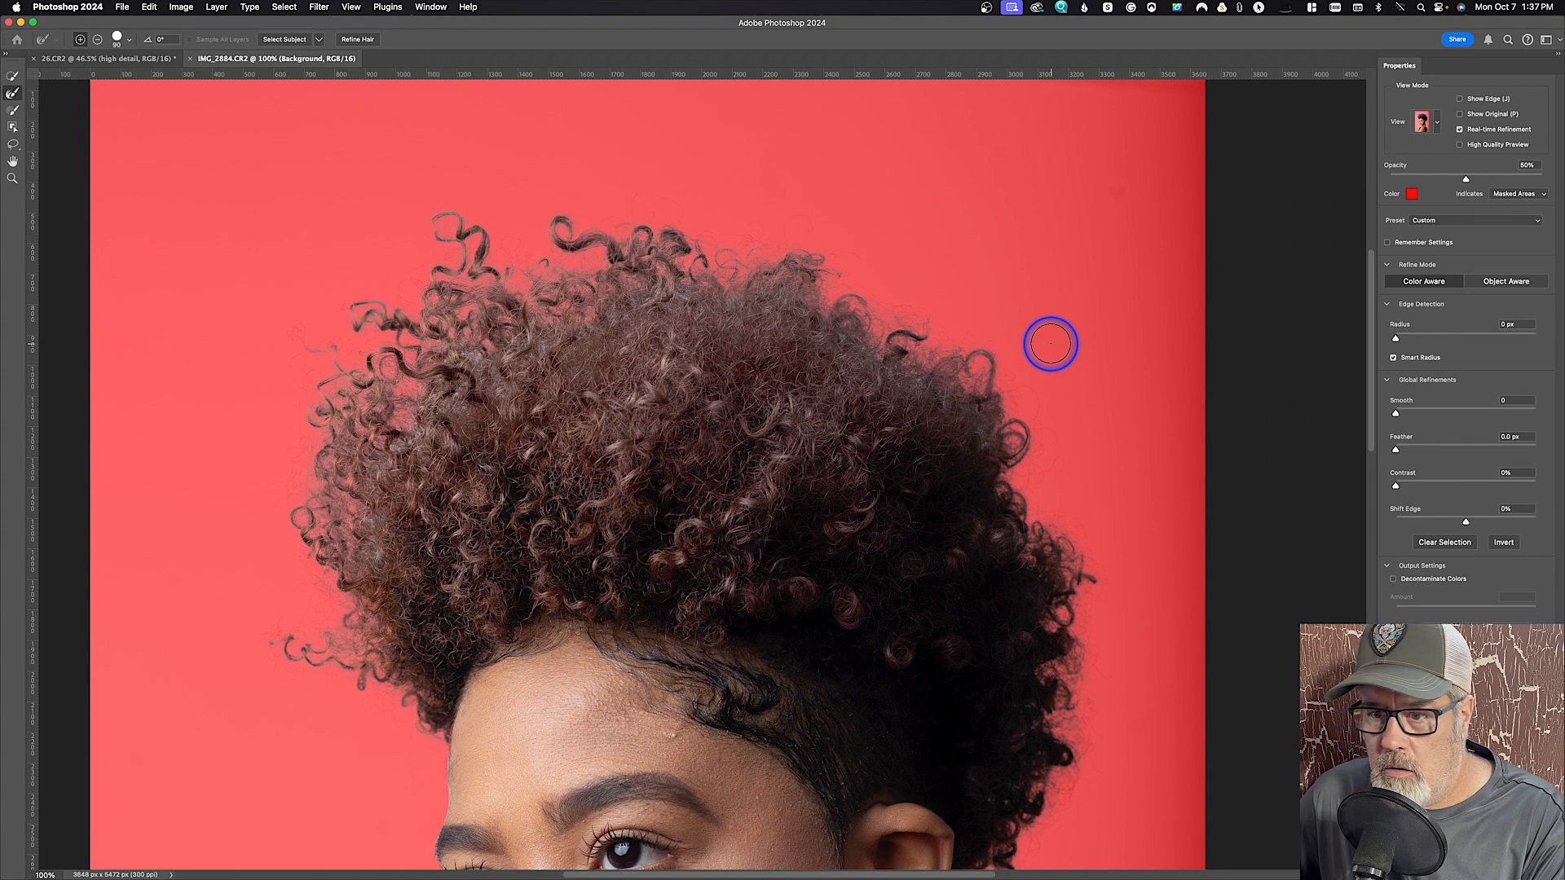
pyautogui.moveTo(915, 371); pyautogui.dragTo(928, 390)
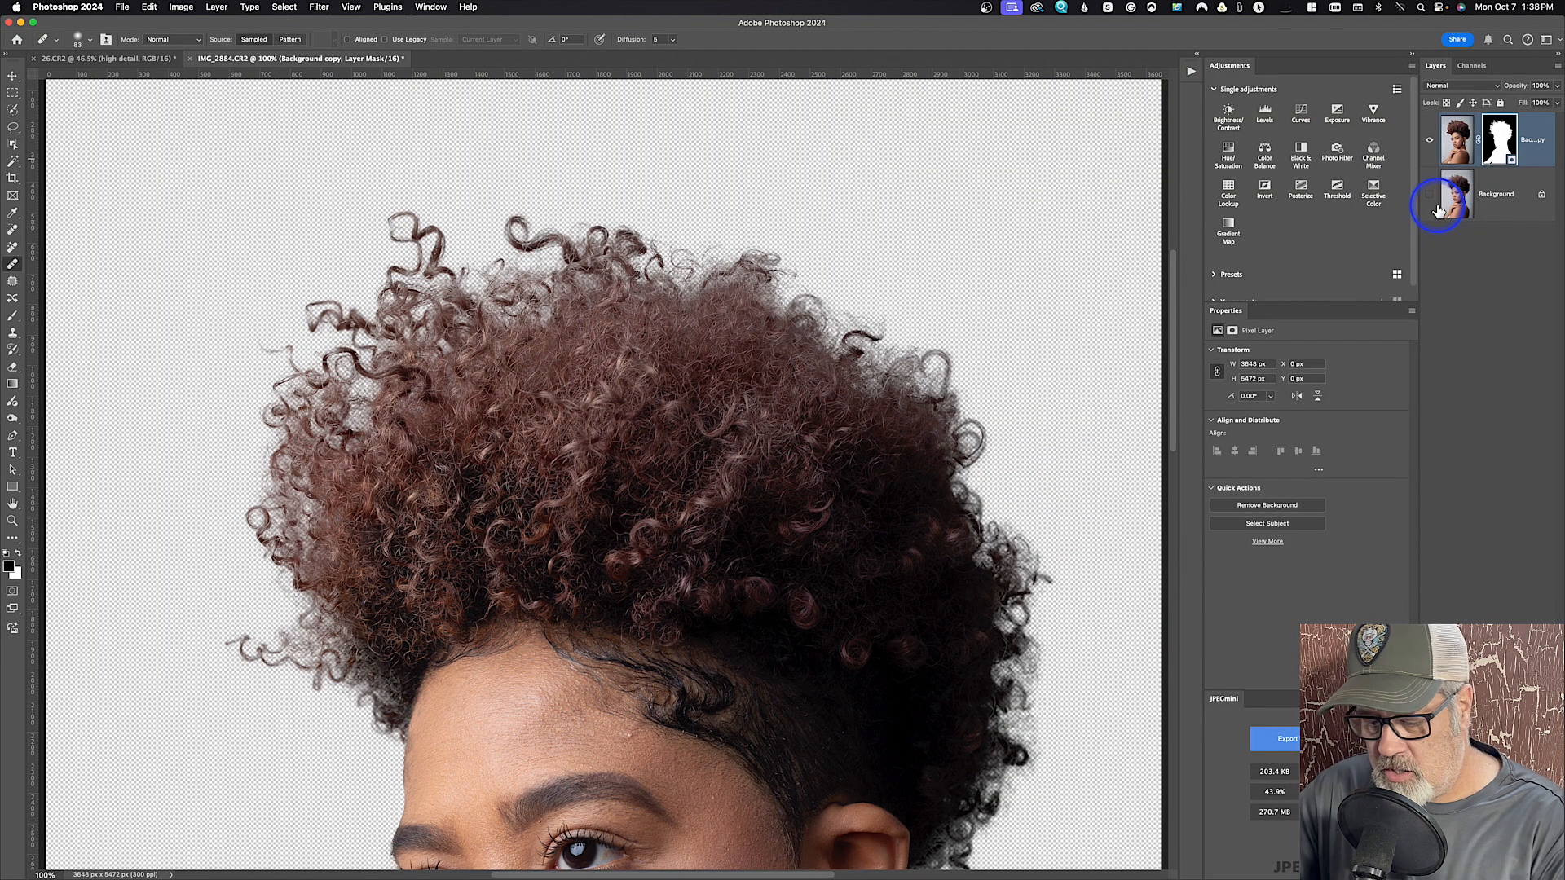
# Add a new layer between the Background and the masked cutout and fill it with white at 100% opacity.
pyautogui.press('super+0')
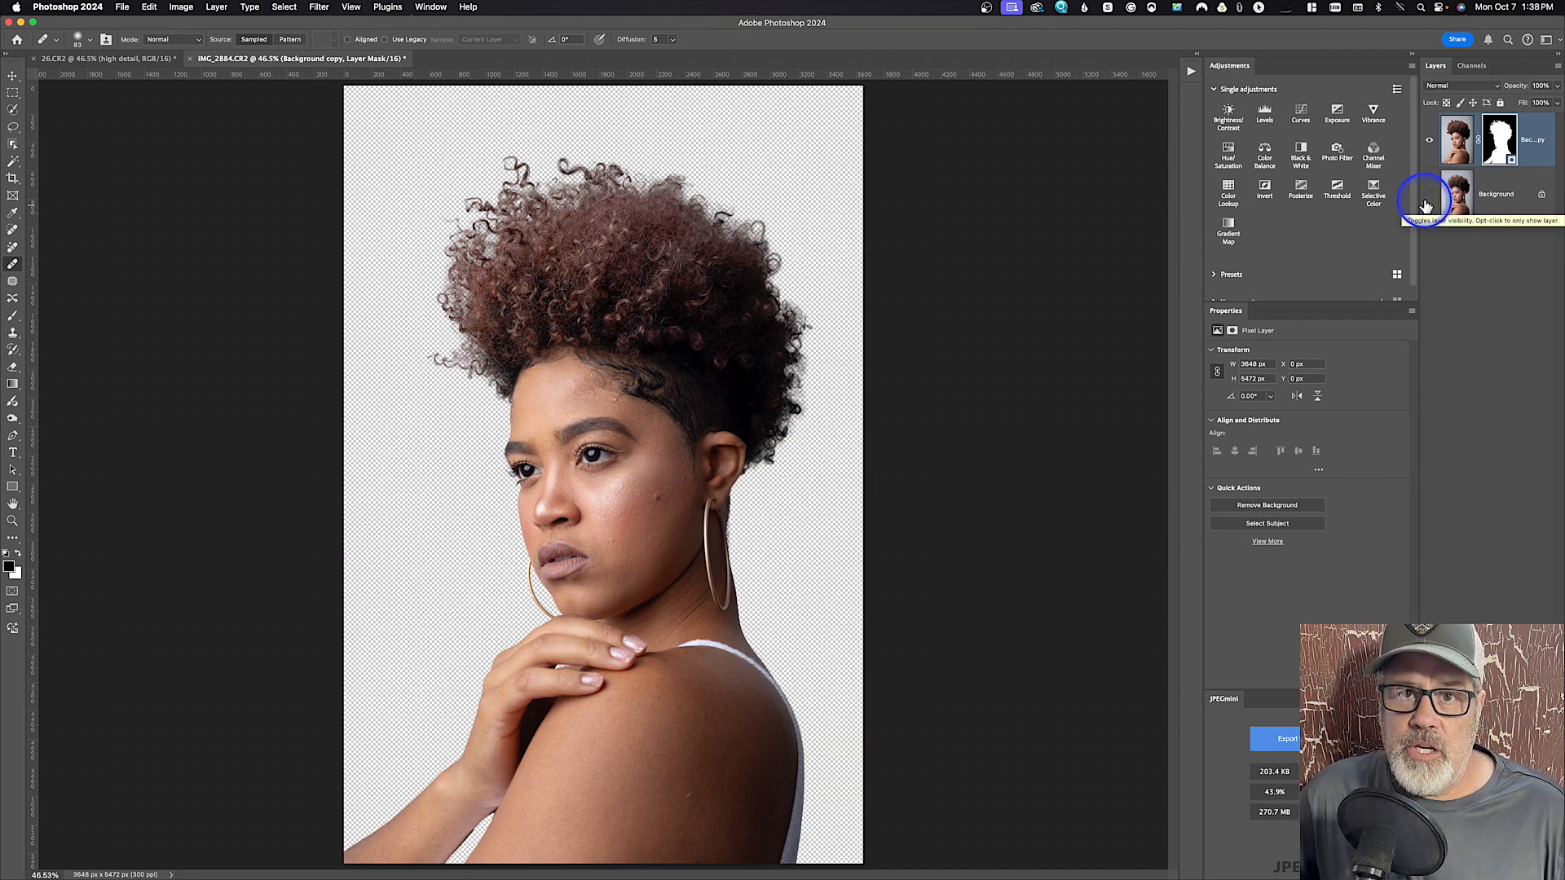
pyautogui.click(1459, 194)
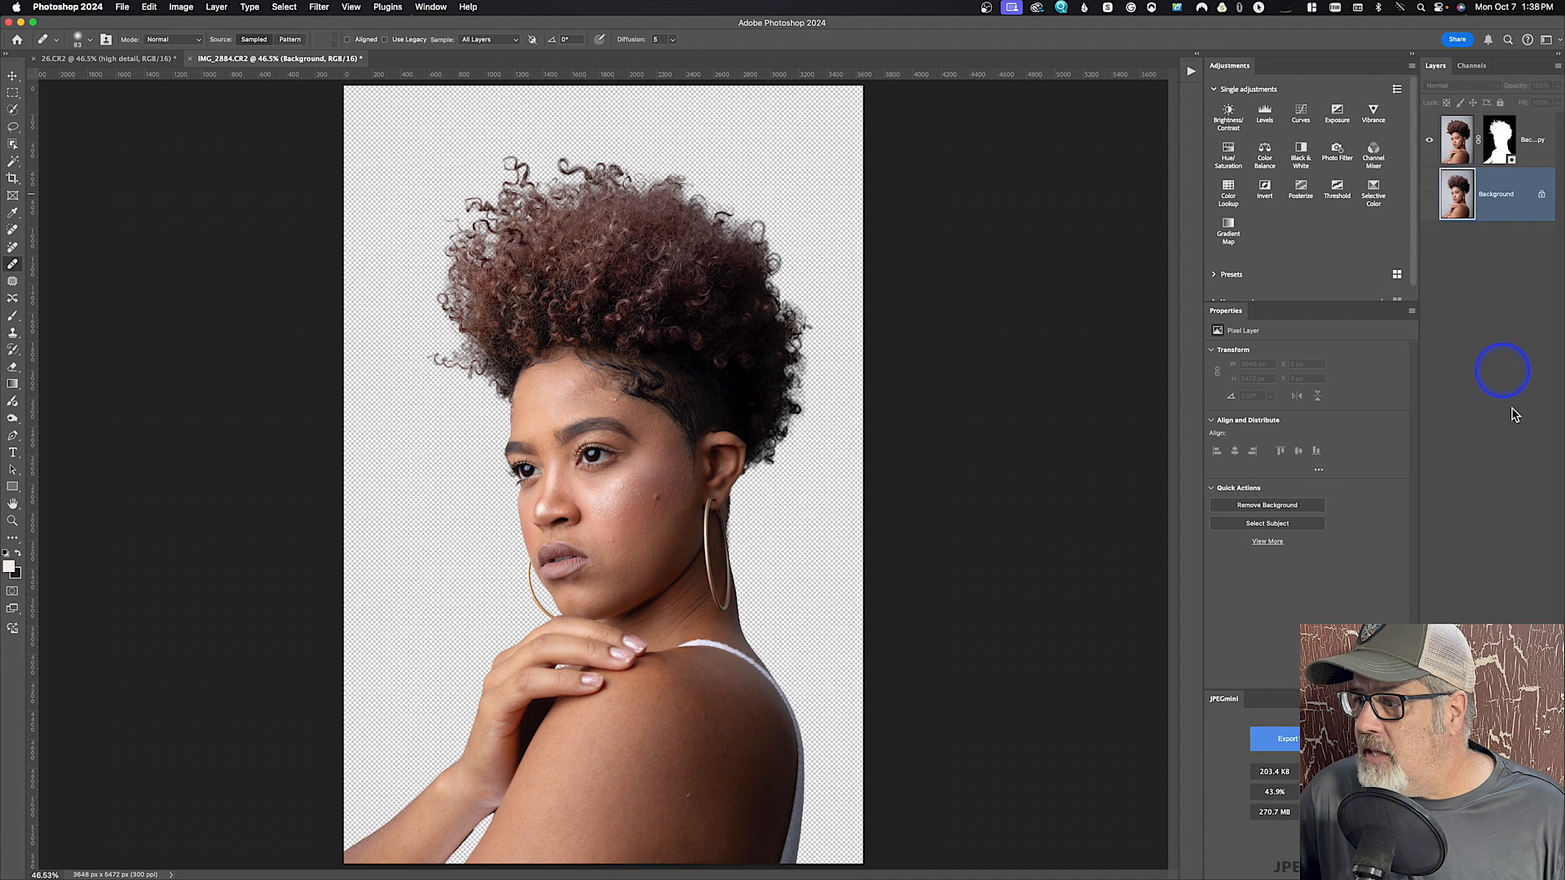
pyautogui.press('super+shift+alt+n')
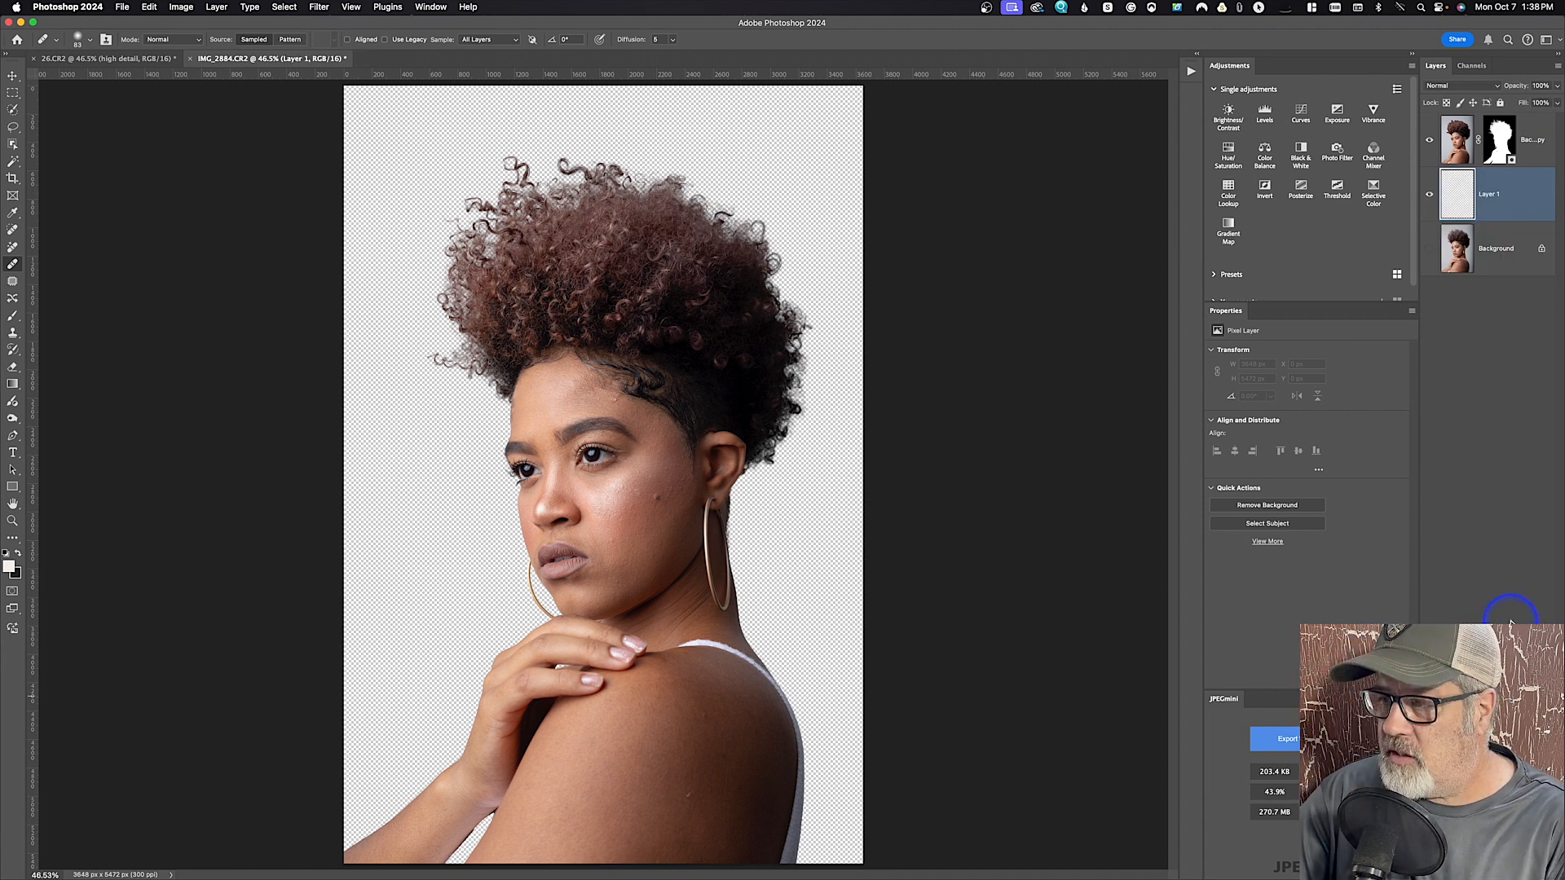
pyautogui.hotkey('shift', 'BackSpace')
pyautogui.click(776, 378)
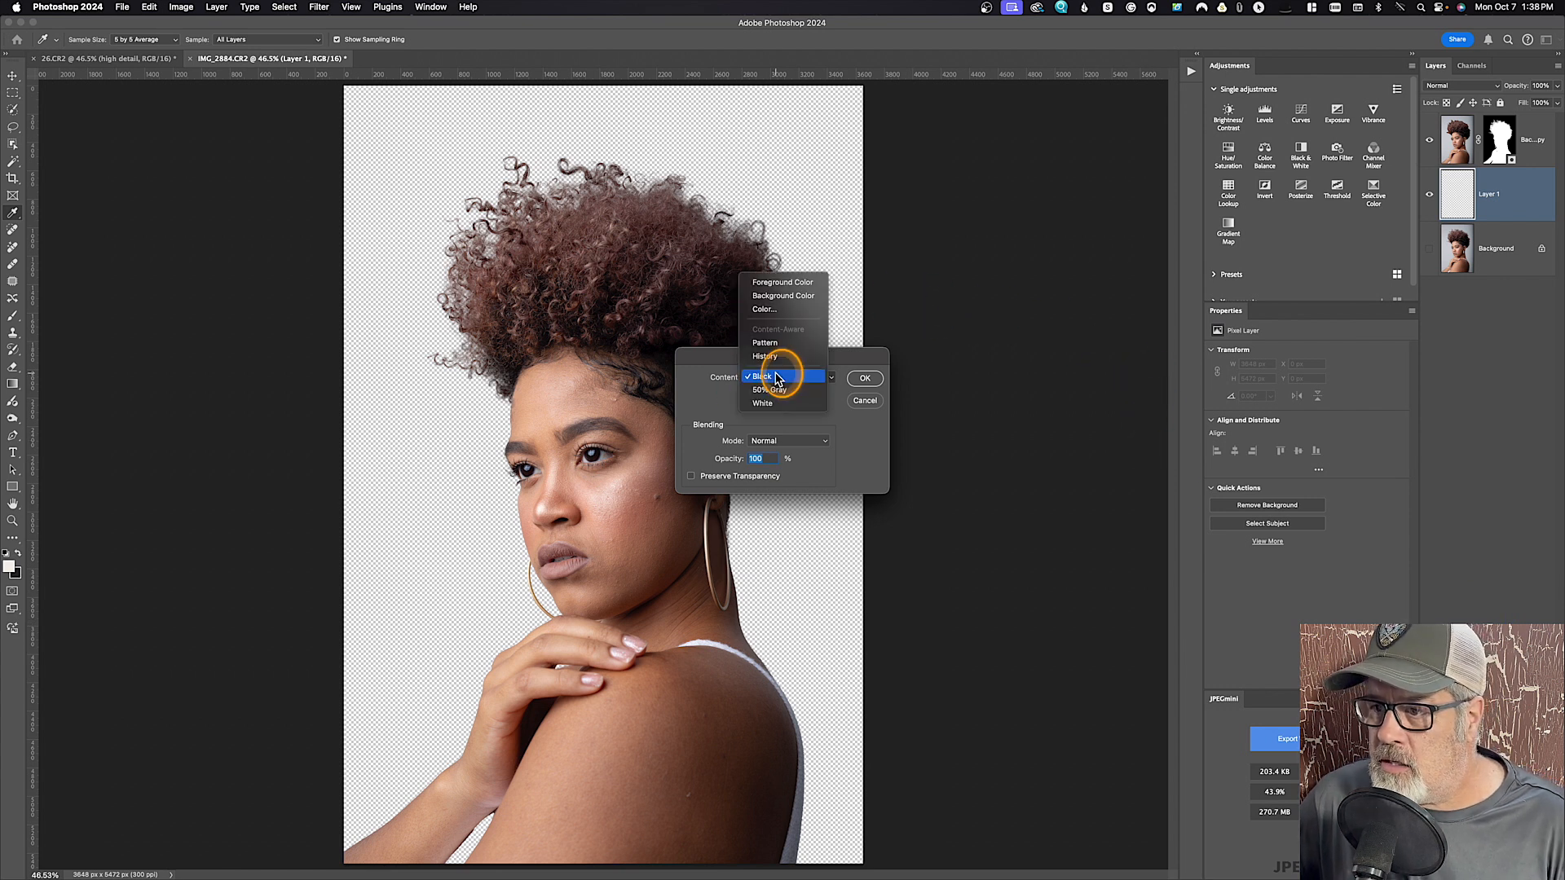
pyautogui.click(762, 403)
pyautogui.click(865, 378)
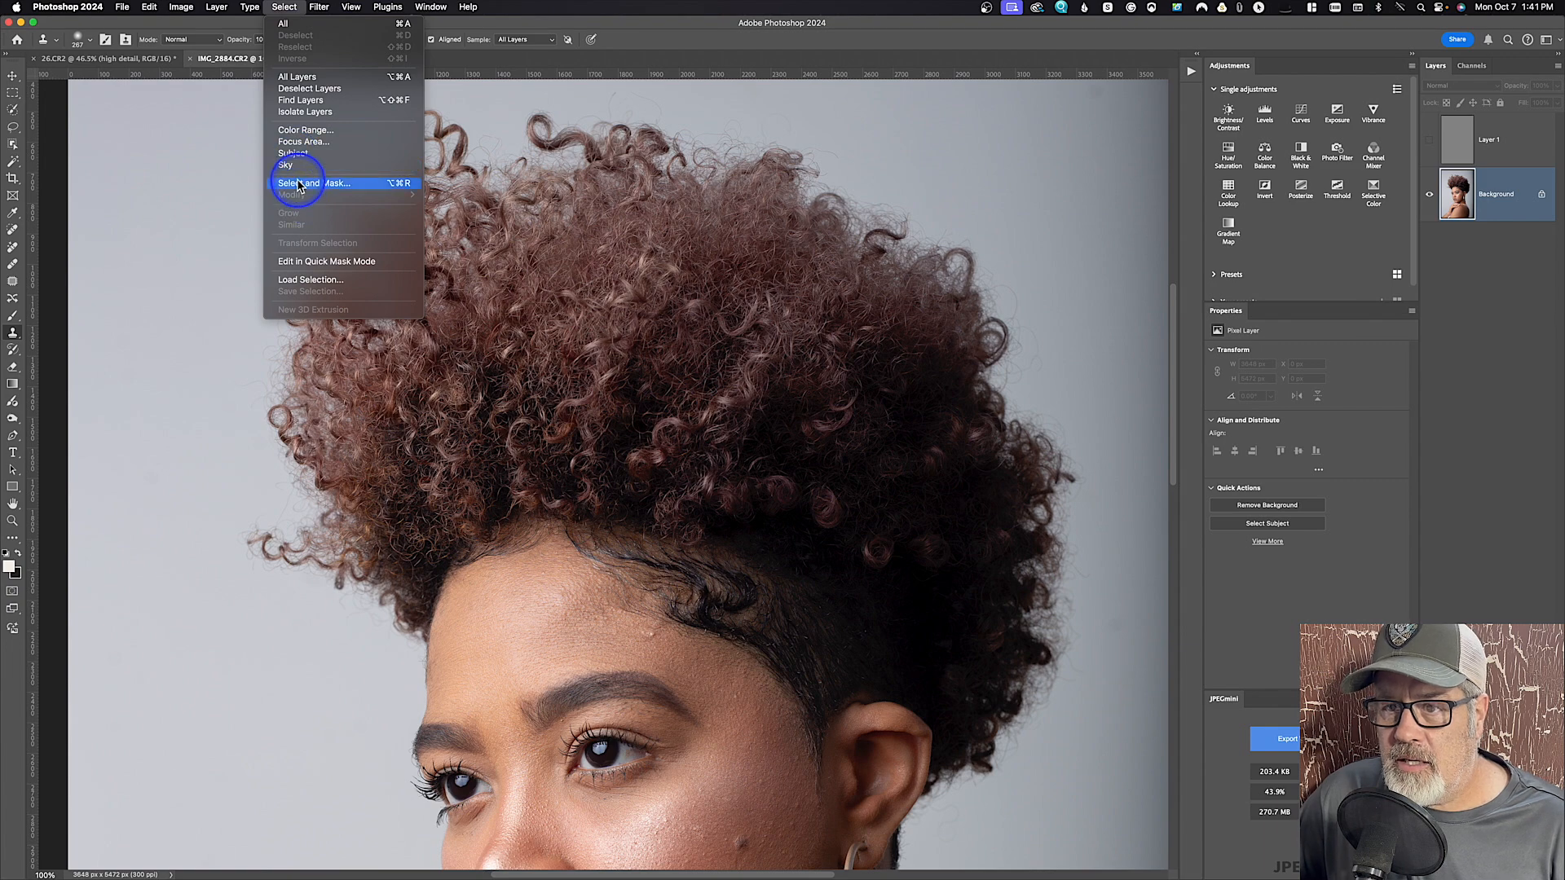
# Start Select and Mask on the Background layer, select the subject automatically and apply Refine Hair.
pyautogui.click(298, 184)
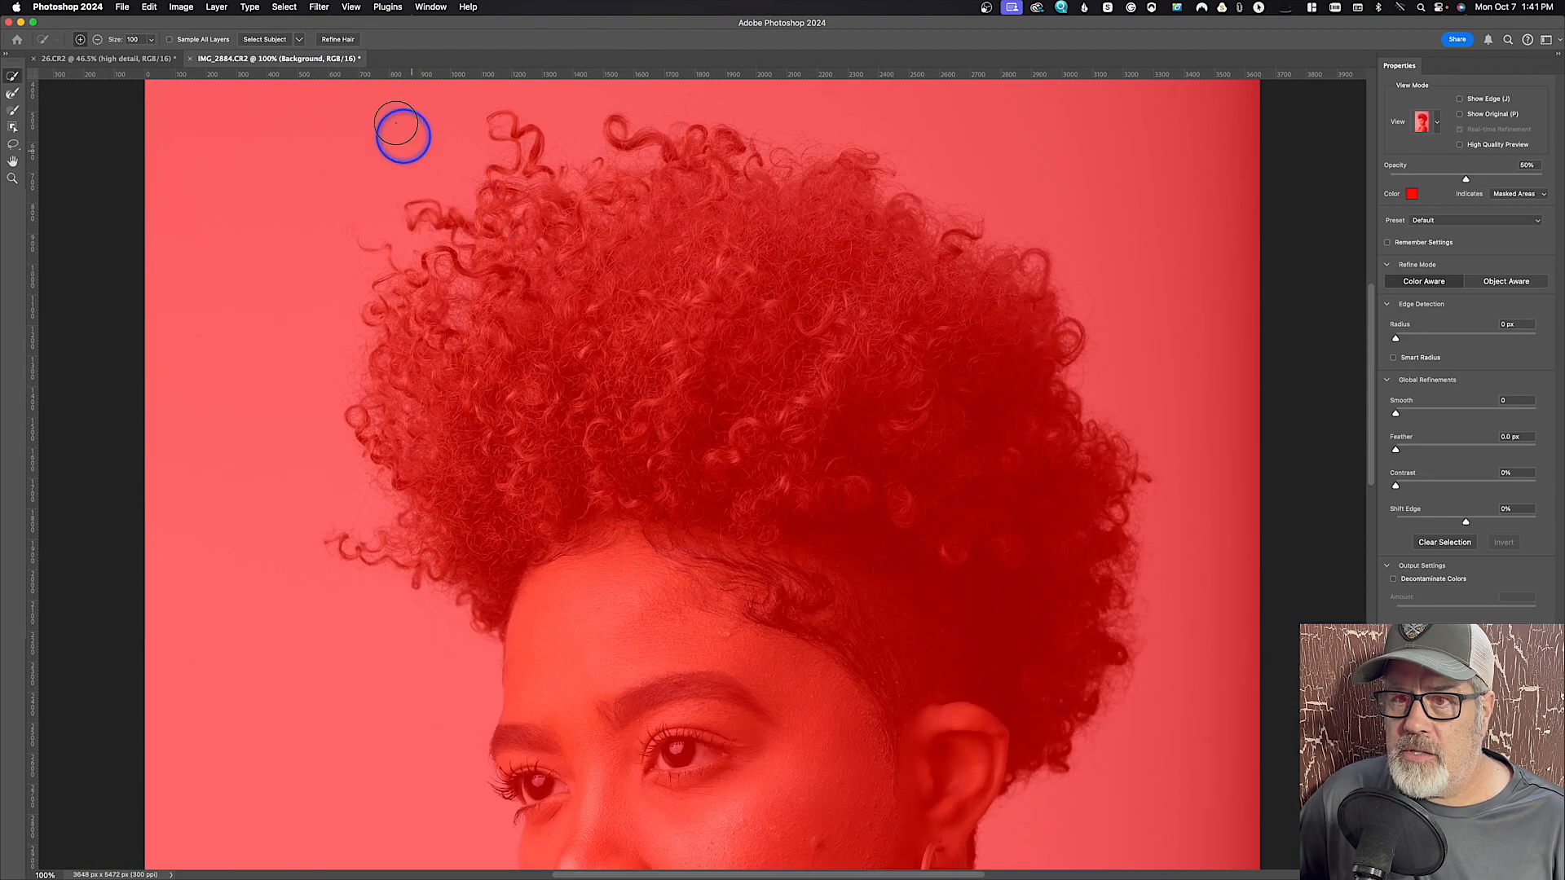
pyautogui.click(263, 41)
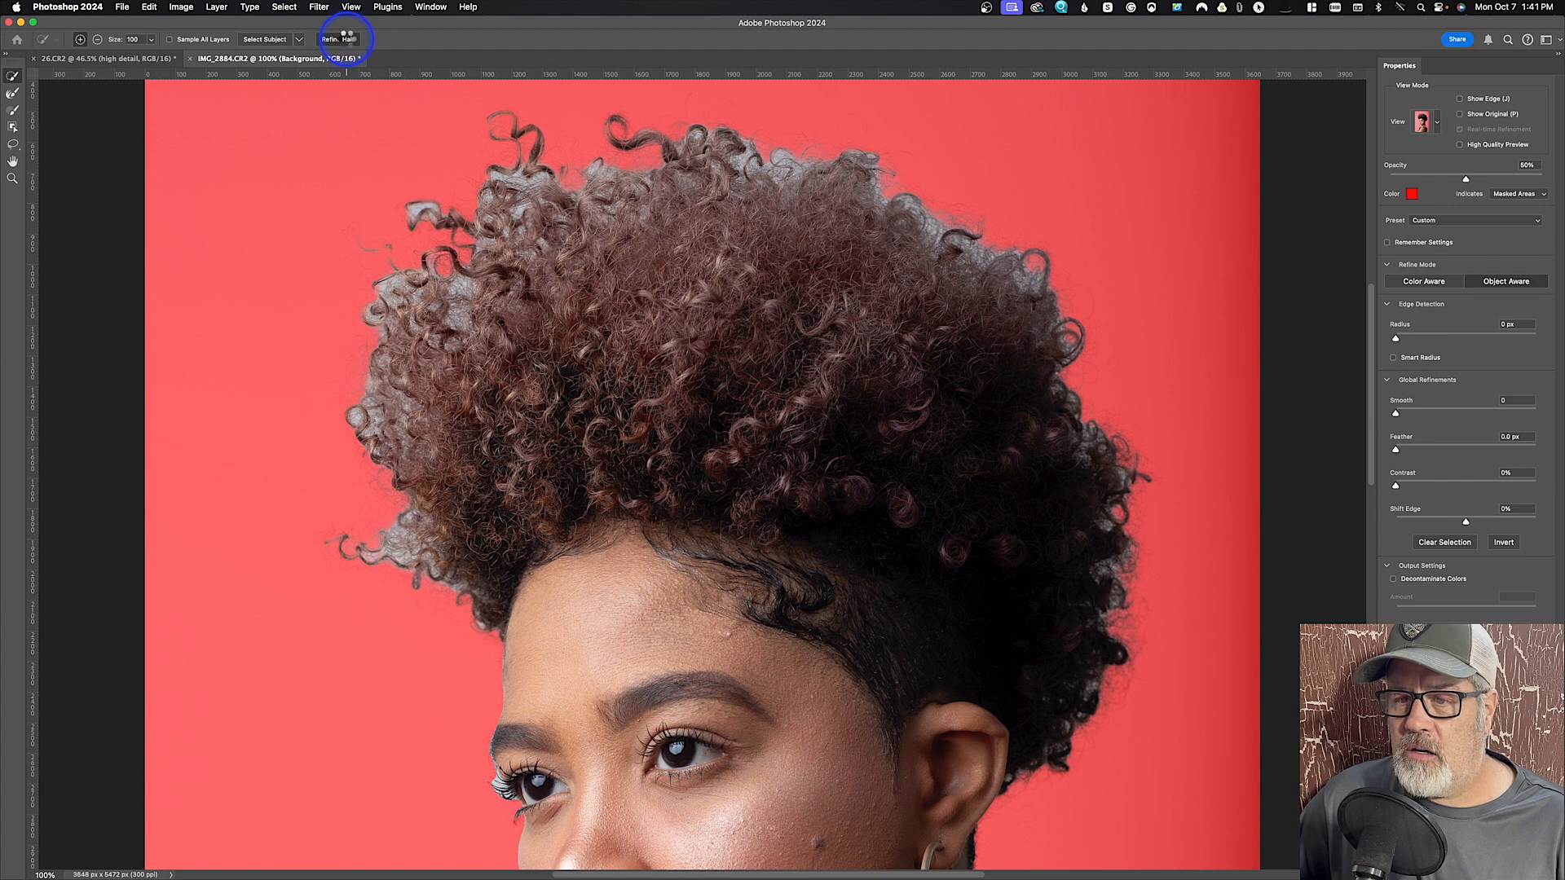
# Enable Smart Radius and refine the mask at the eyelashes and the background gap between the fingers with the Refine Edge Brush.
pyautogui.click(12, 95)
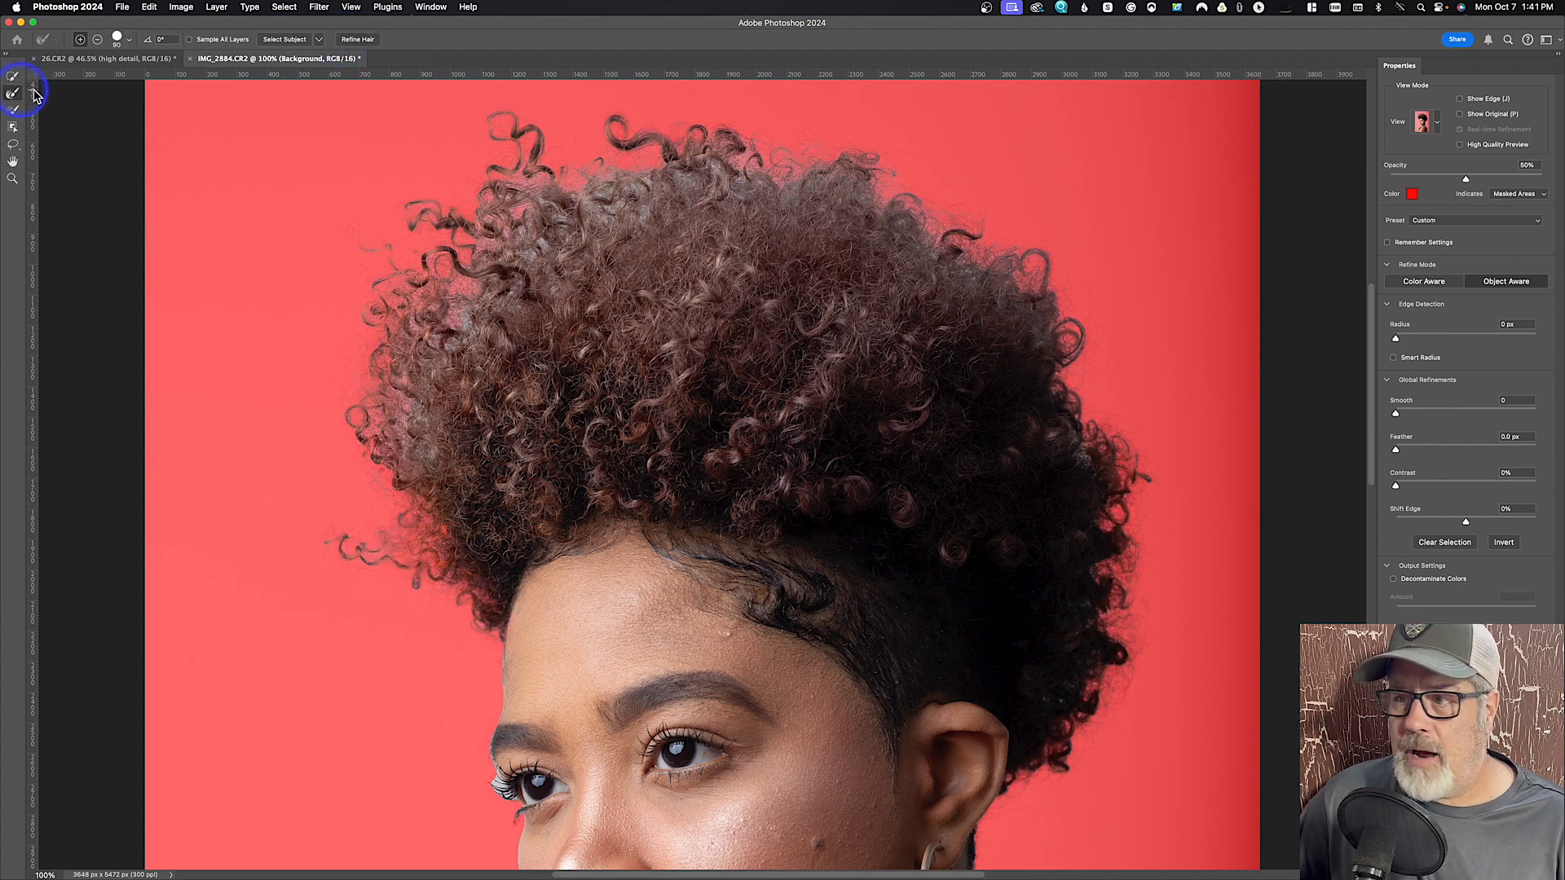
pyautogui.click(1393, 357)
pyautogui.moveTo(490, 765); pyautogui.dragTo(487, 746)
pyautogui.moveTo(1032, 711); pyautogui.dragTo(903, 144)
pyautogui.moveTo(472, 643); pyautogui.dragTo(489, 640)
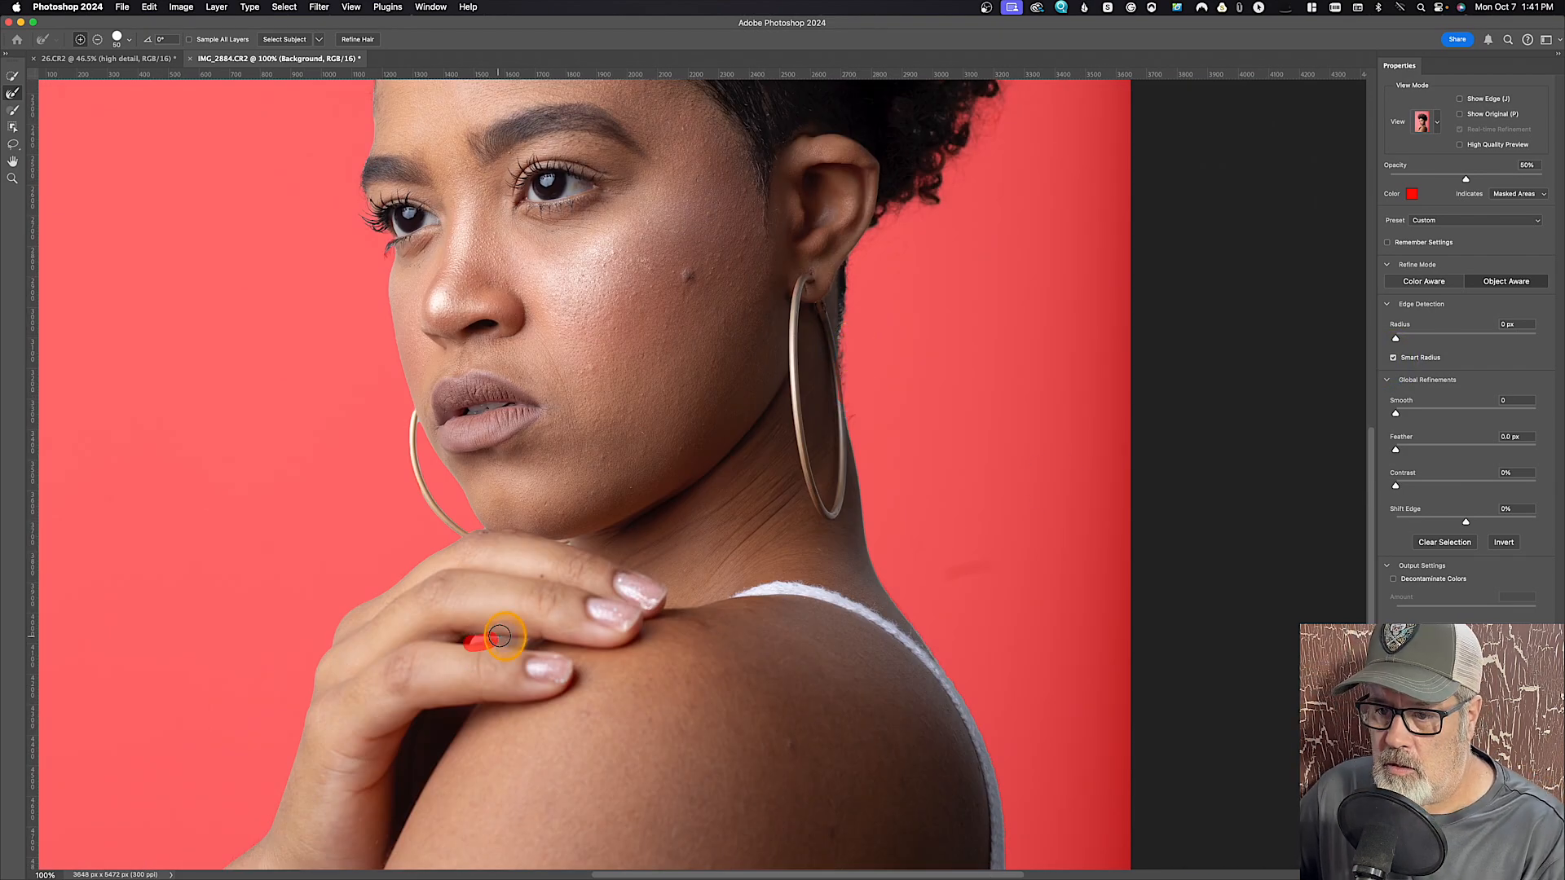
# Brush along both sides of the curly hair to refine its edge and output the result as a masked copy of the Background layer.
pyautogui.scroll(10, 481, 407)
pyautogui.moveTo(634, 169)
pyautogui.mouseDown()
pyautogui.moveTo(501, 247)
pyautogui.moveTo(393, 425)
pyautogui.mouseUp()
pyautogui.moveTo(1047, 407); pyautogui.dragTo(1072, 464)
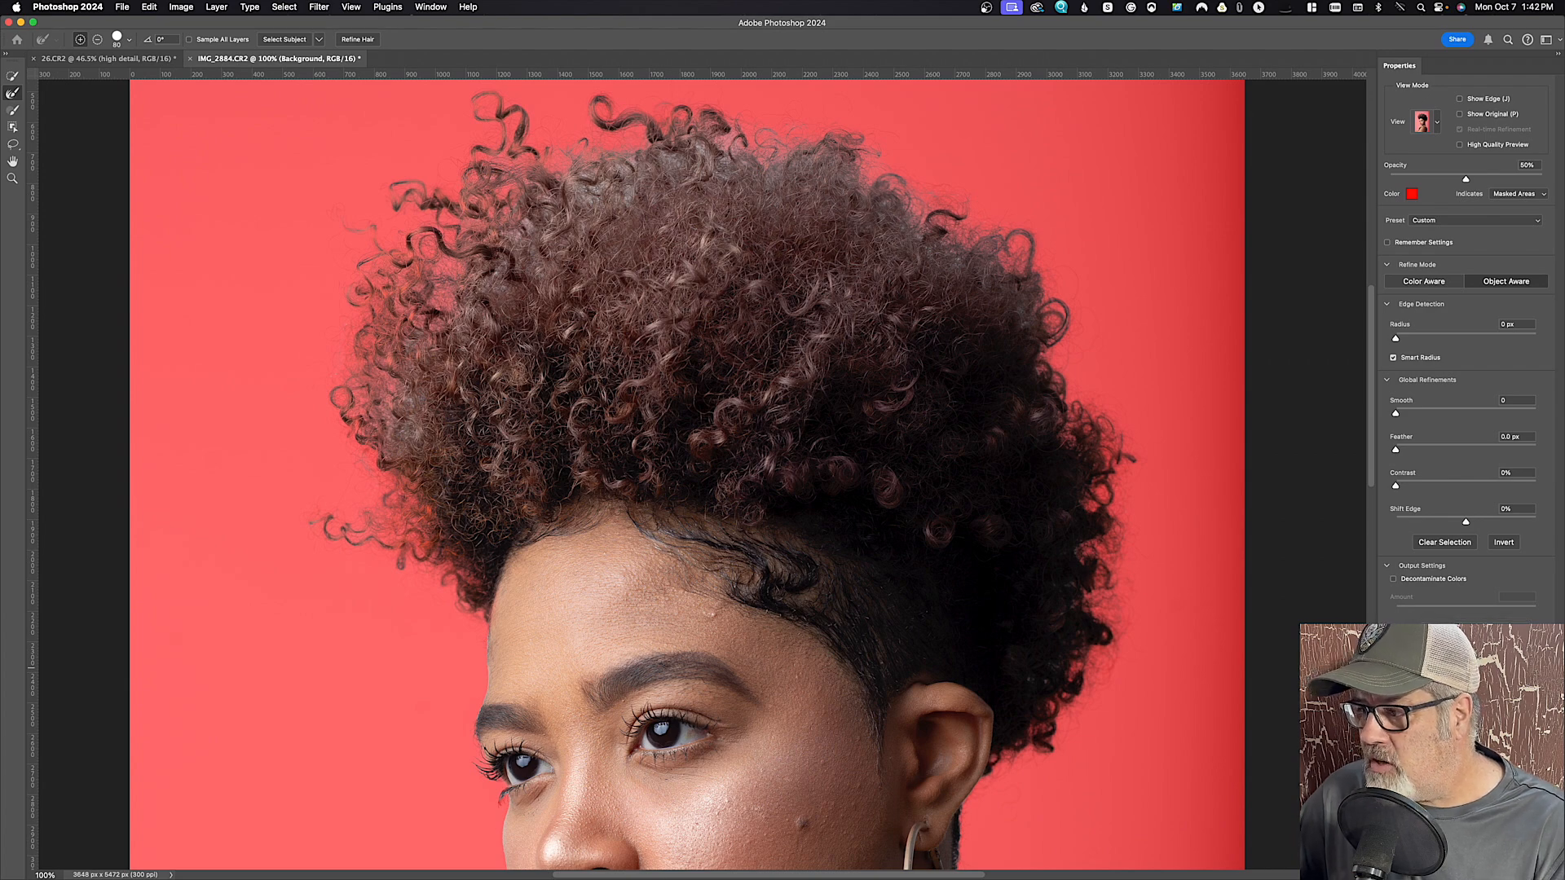
pyautogui.press('Return')
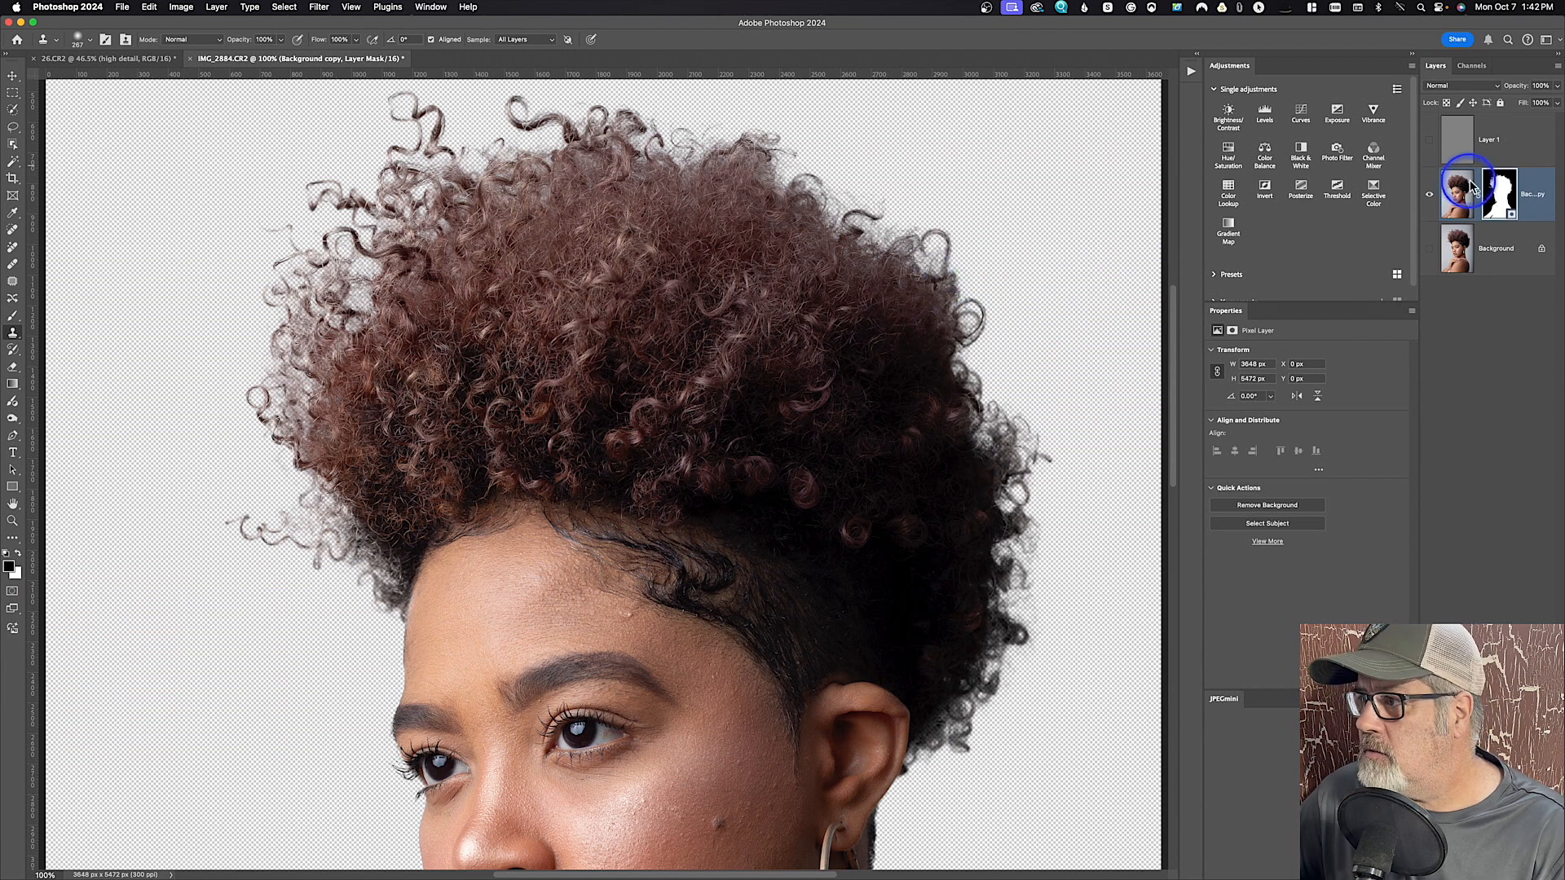
# Move the gray Layer 1 between the masked cutout and the Background, and make it visible.
pyautogui.moveTo(1467, 137); pyautogui.dragTo(1472, 229)
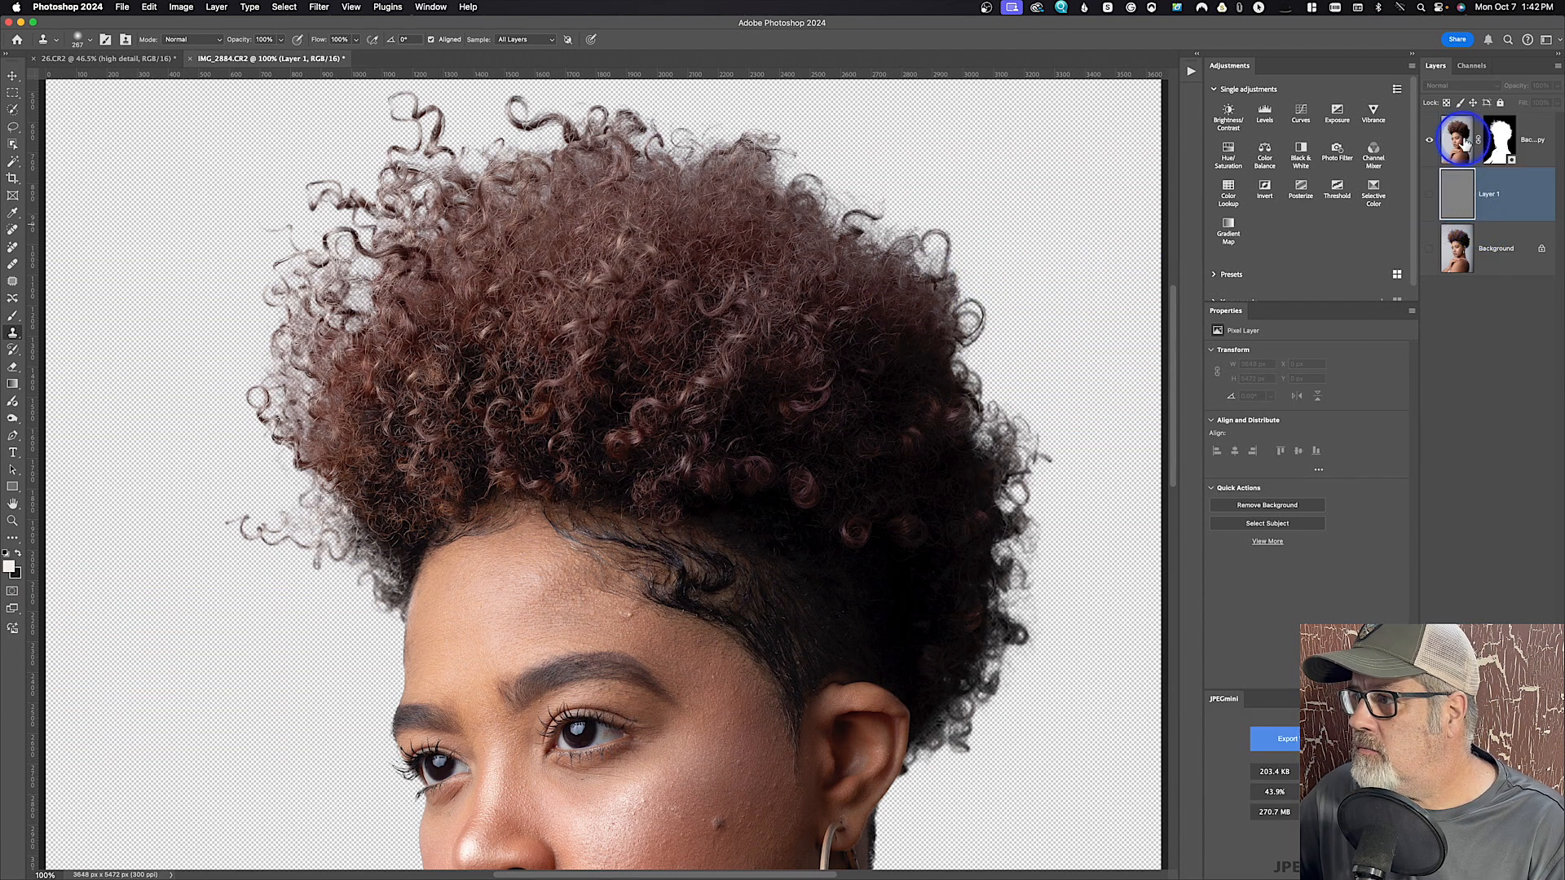
pyautogui.click(1429, 196)
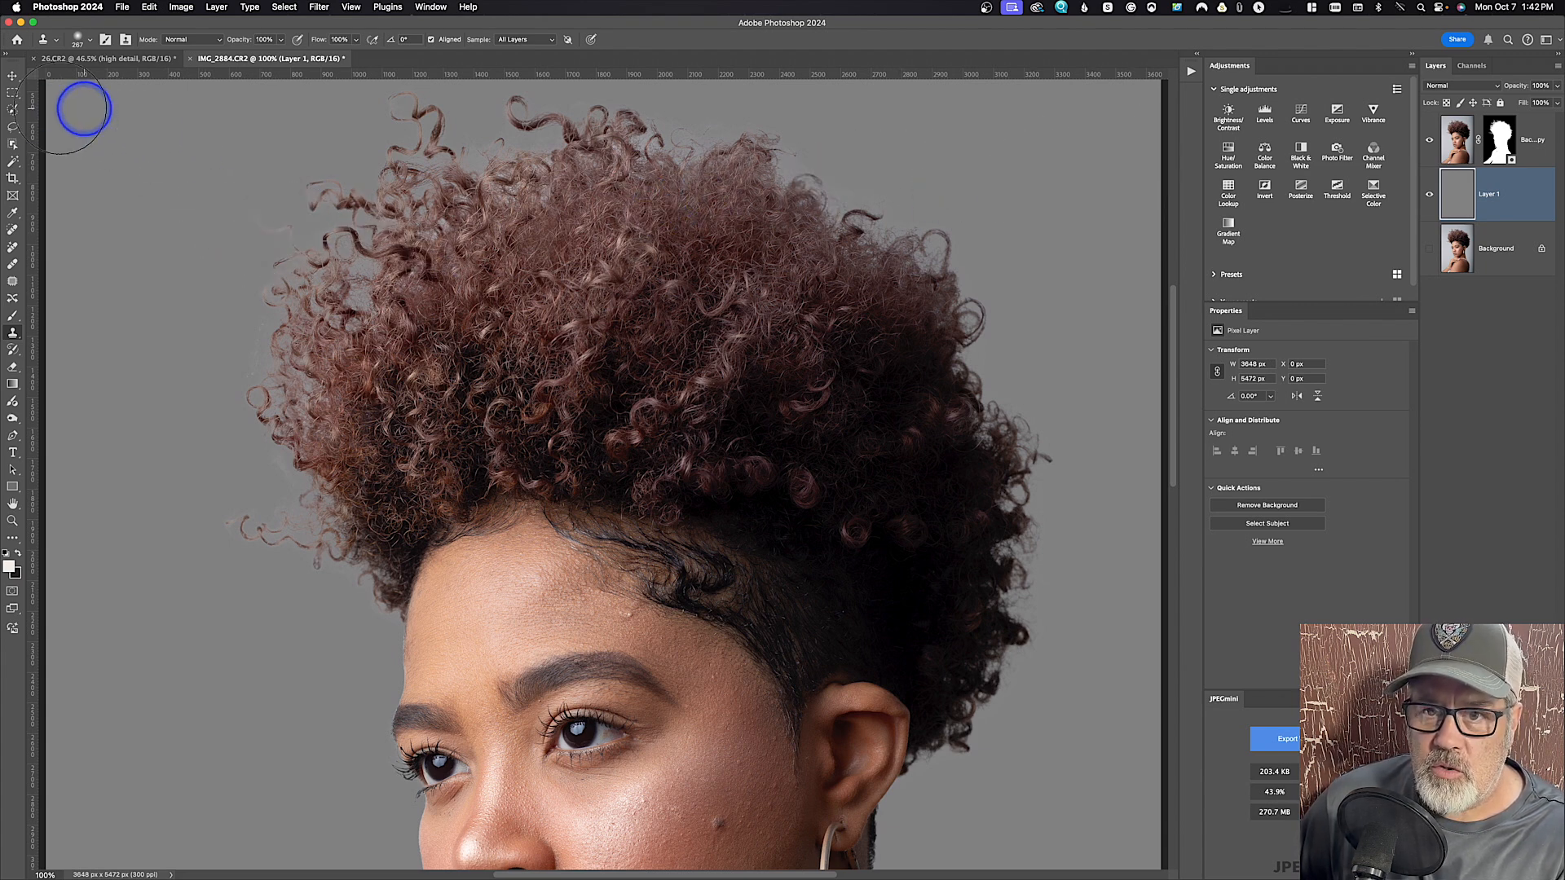
# Select the cutout layer's image rather than its mask and sample the curls inside the hair's left side as the Clone Stamp source.
pyautogui.click(14, 128)
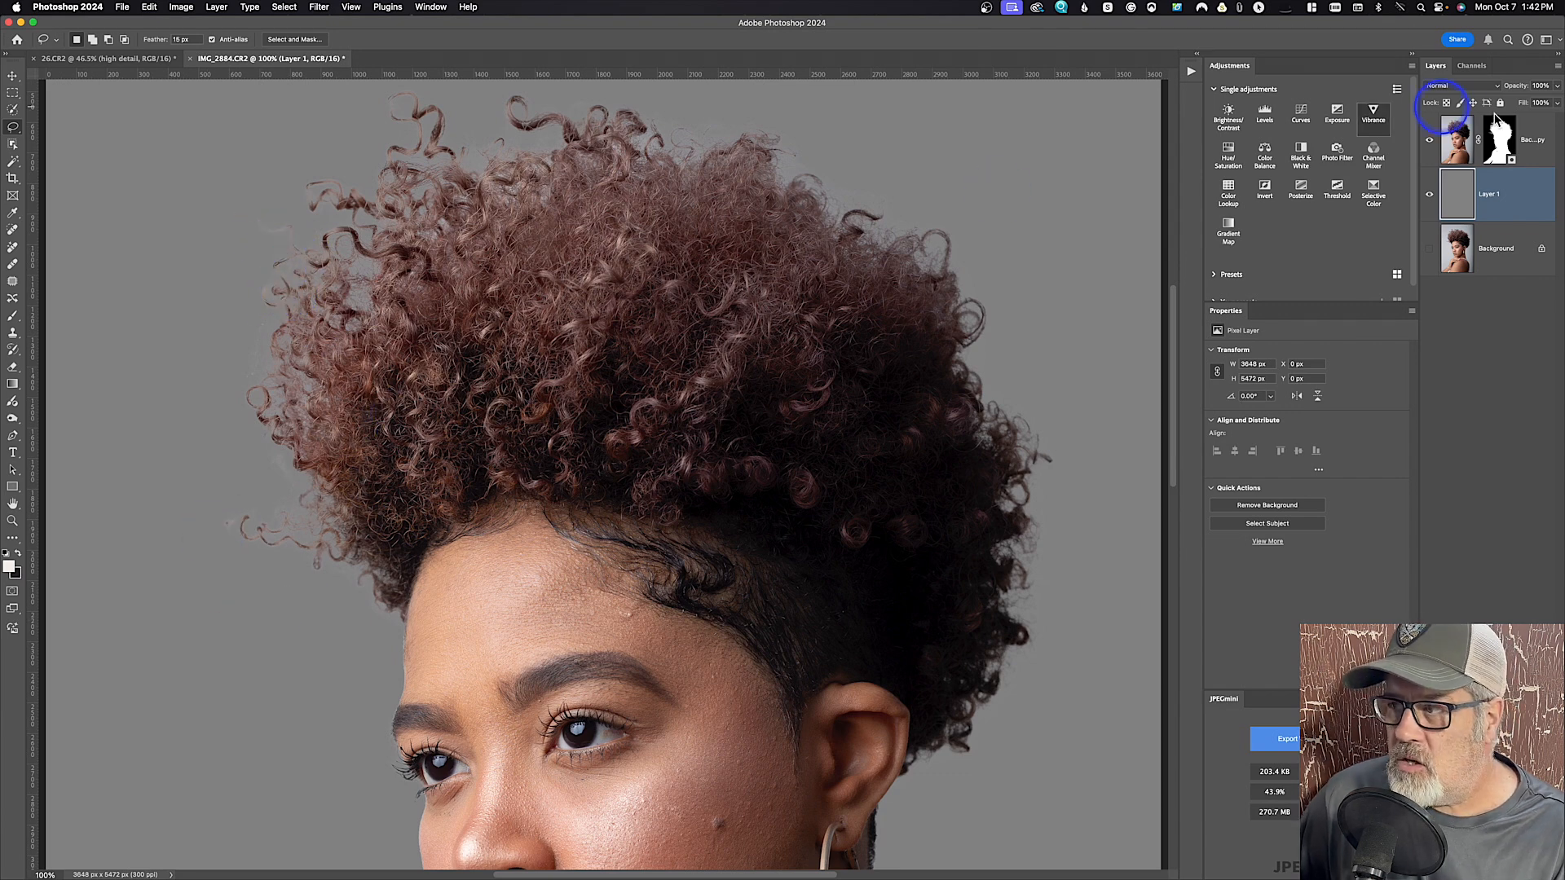
pyautogui.click(1459, 138)
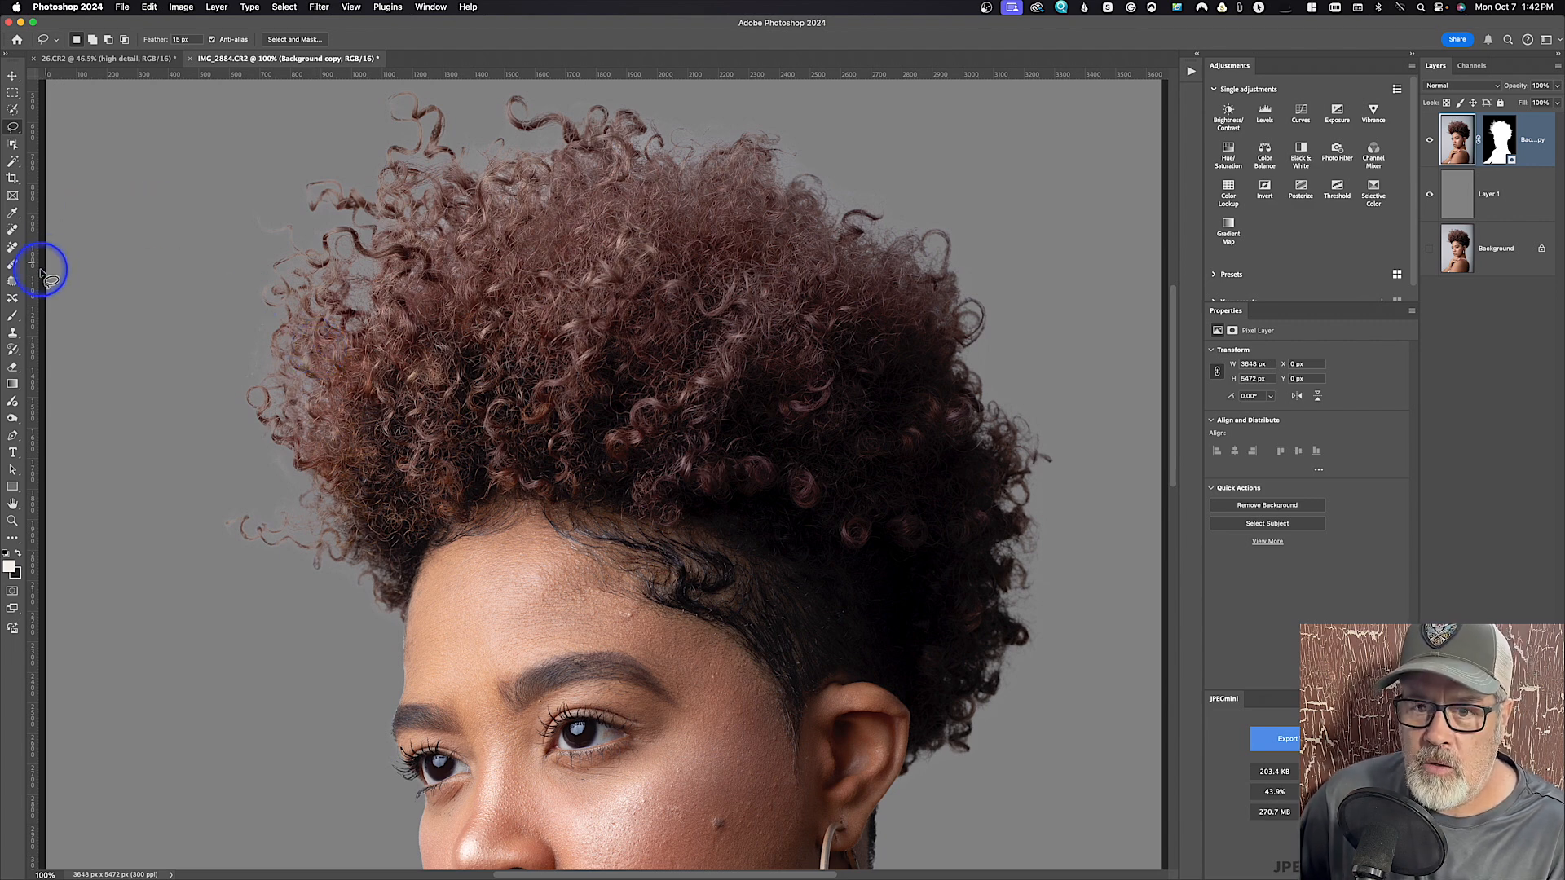
pyautogui.click(12, 332)
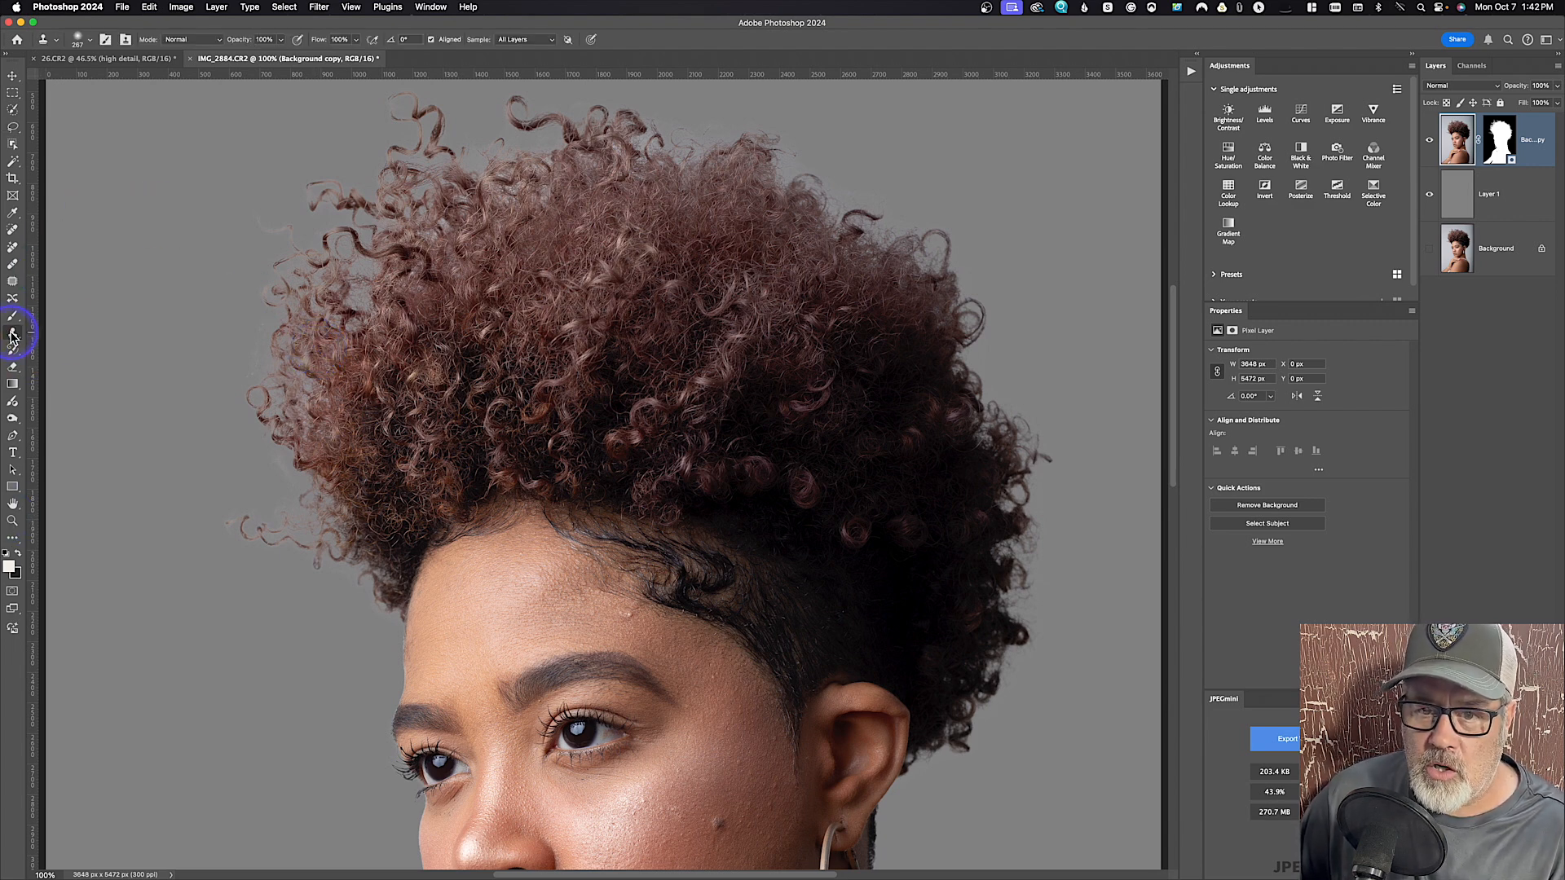
pyautogui.keyDown('alt'); pyautogui.click(360, 364); pyautogui.keyUp('alt')
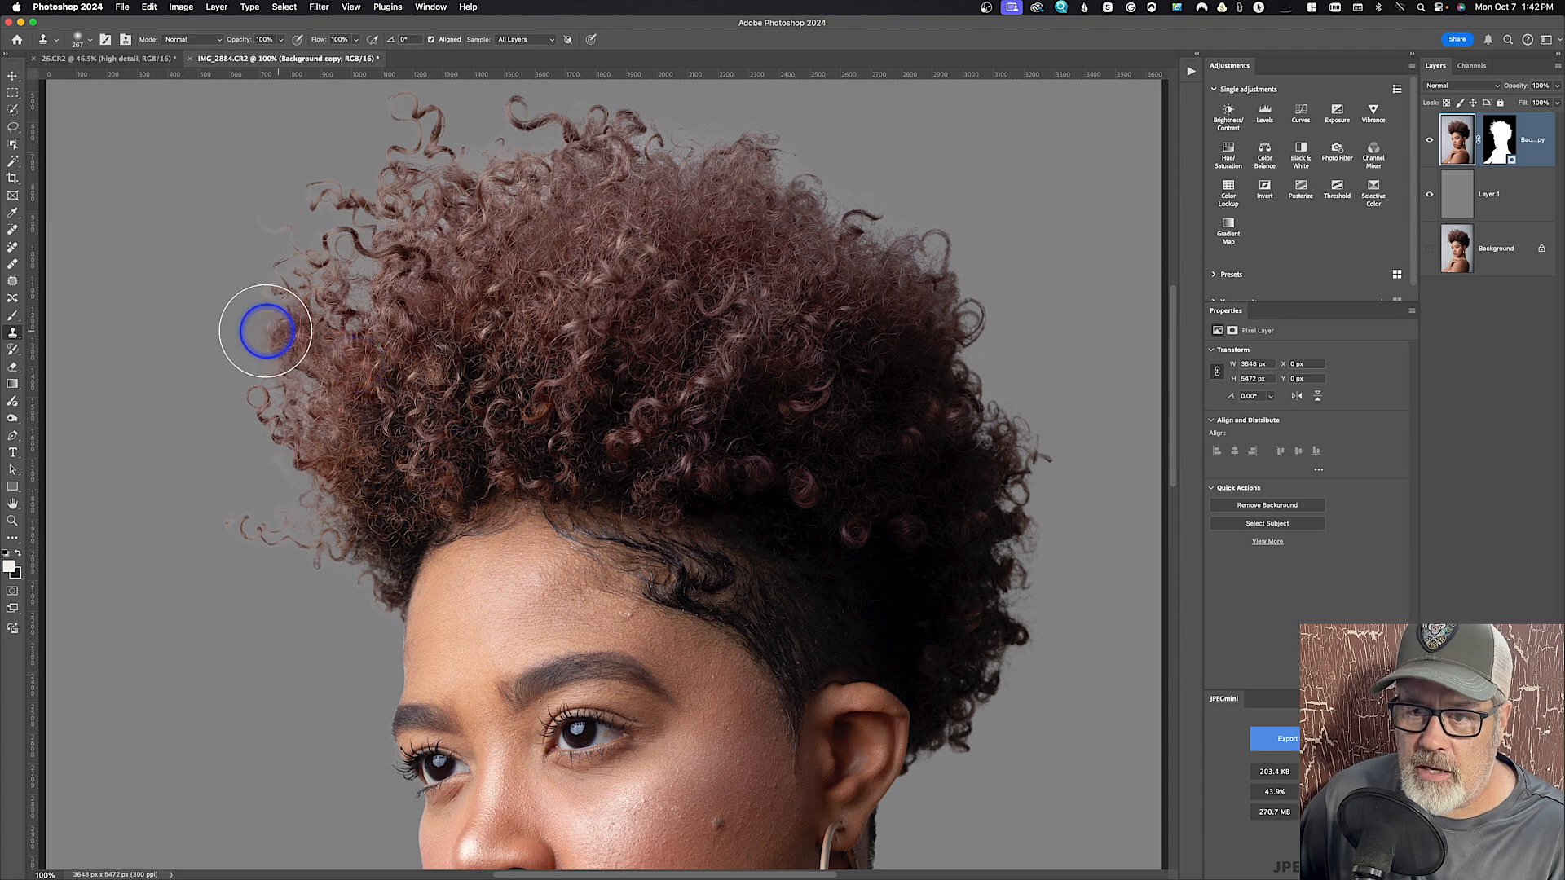